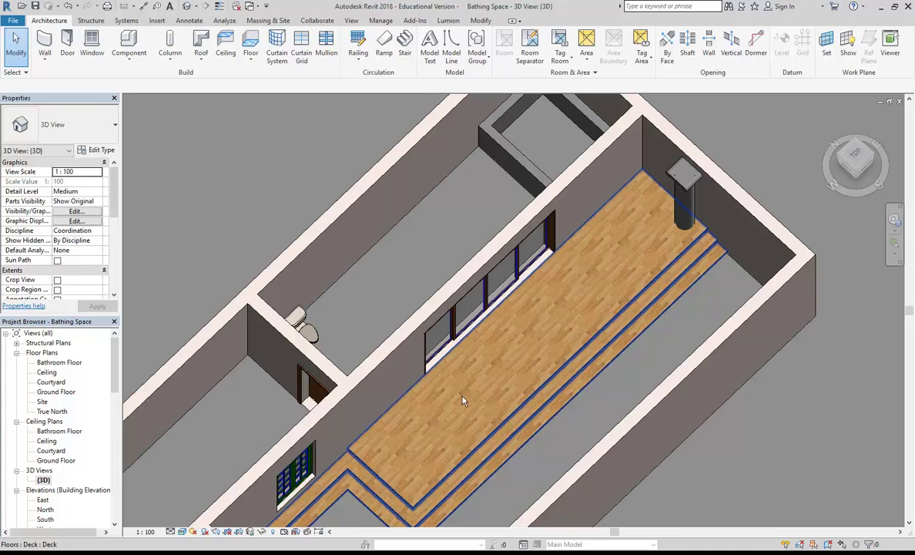
# Open the Ground Floor plan and zoom around the bathing space layout and section line.
pyautogui.keyDown('shift'); pyautogui.moveTo(463, 401); pyautogui.dragTo(337, 282, button='middle'); pyautogui.keyUp('shift')
pyautogui.scroll(2, 333, 281)
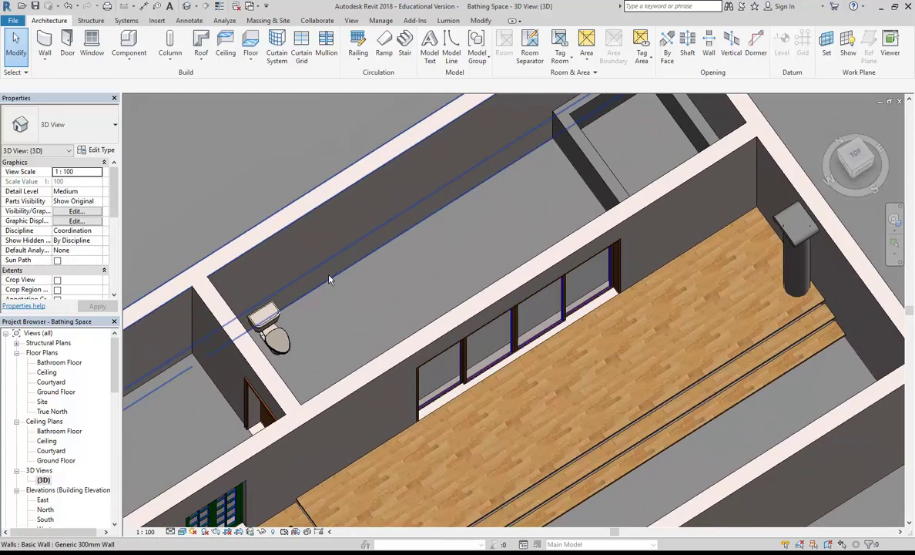
pyautogui.doubleClick(53, 393)
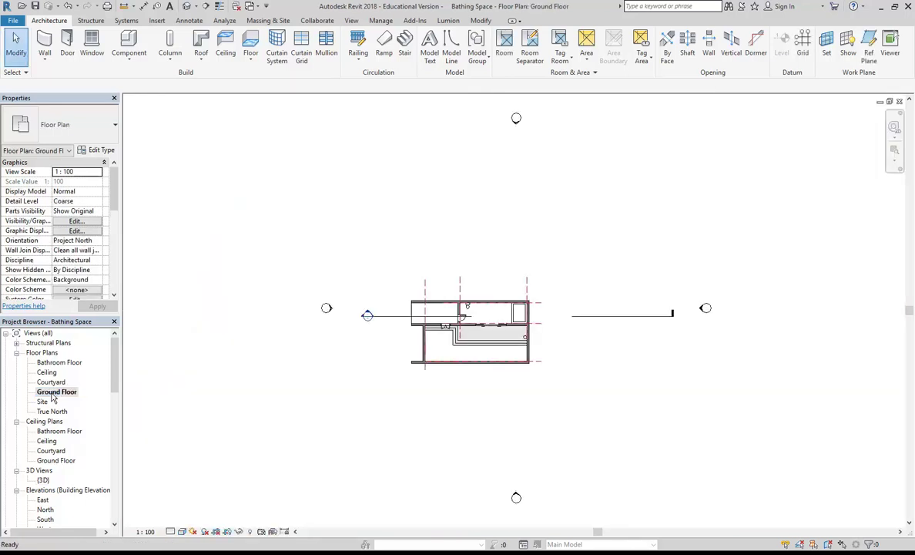
pyautogui.scroll(4, 462, 339)
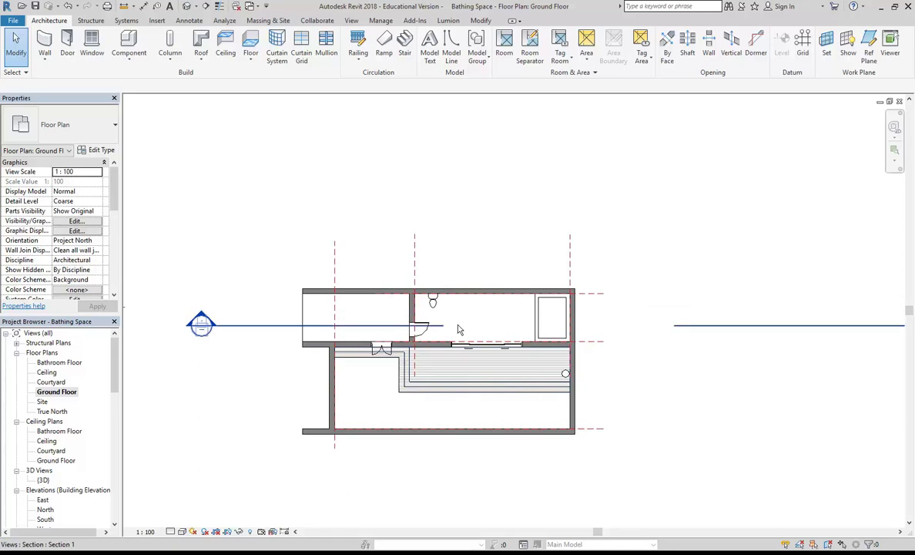
pyautogui.scroll(-3, 332, 241)
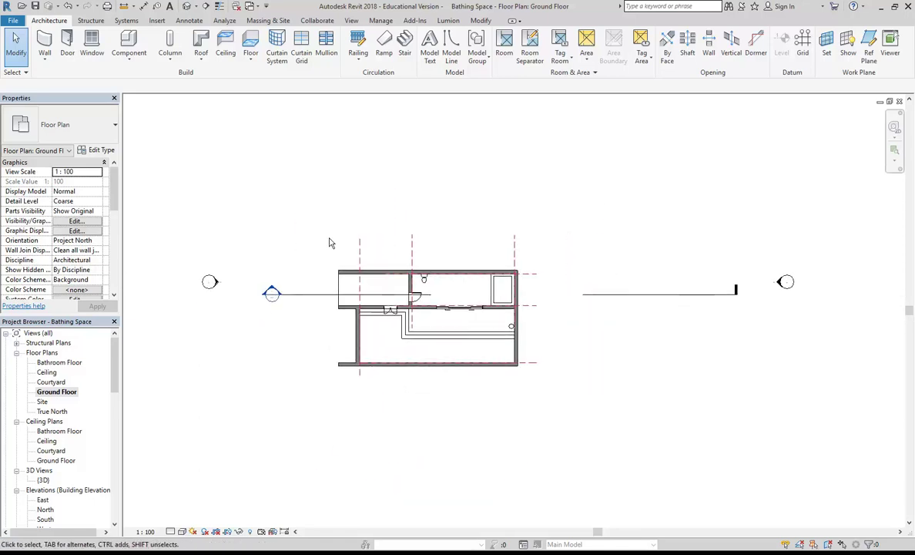
pyautogui.scroll(-4, 103, 354)
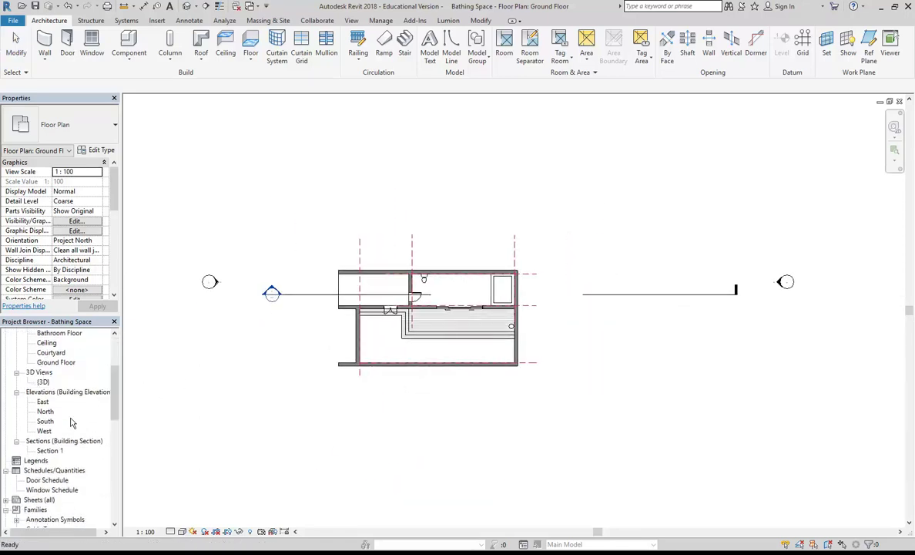
# Open Section 1 and check the Ground Floor (600) and Bathroom Floor (450) level elevations.
pyautogui.doubleClick(50, 450)
pyautogui.scroll(-2, 545, 317)
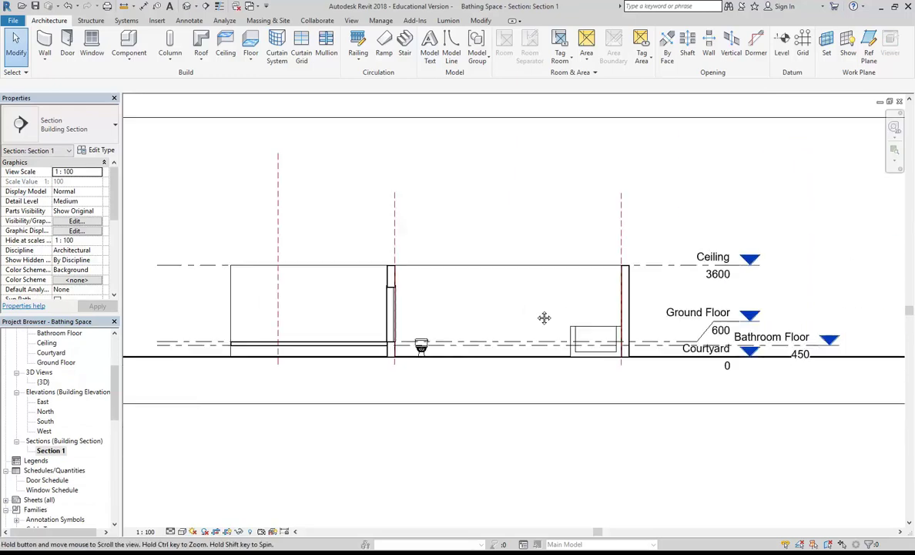
pyautogui.scroll(3, 600, 338)
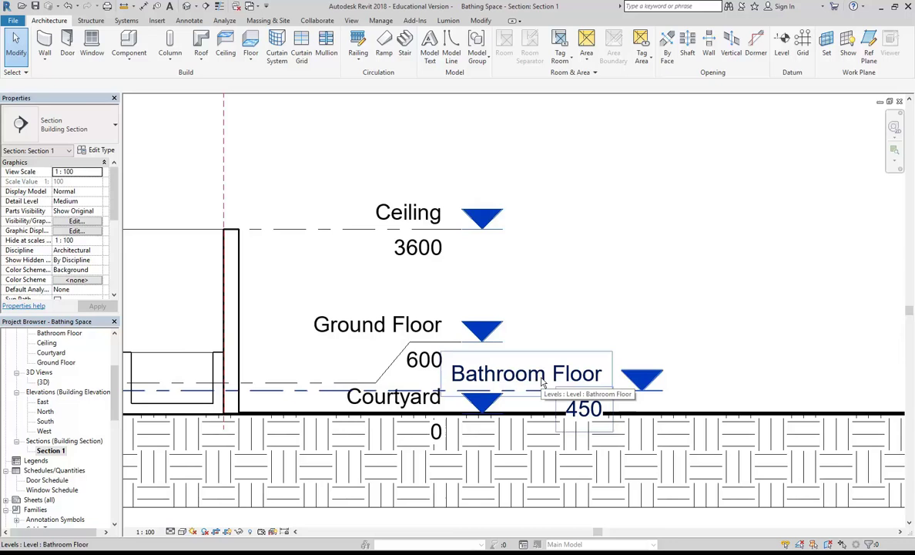
pyautogui.scroll(-2, 754, 255)
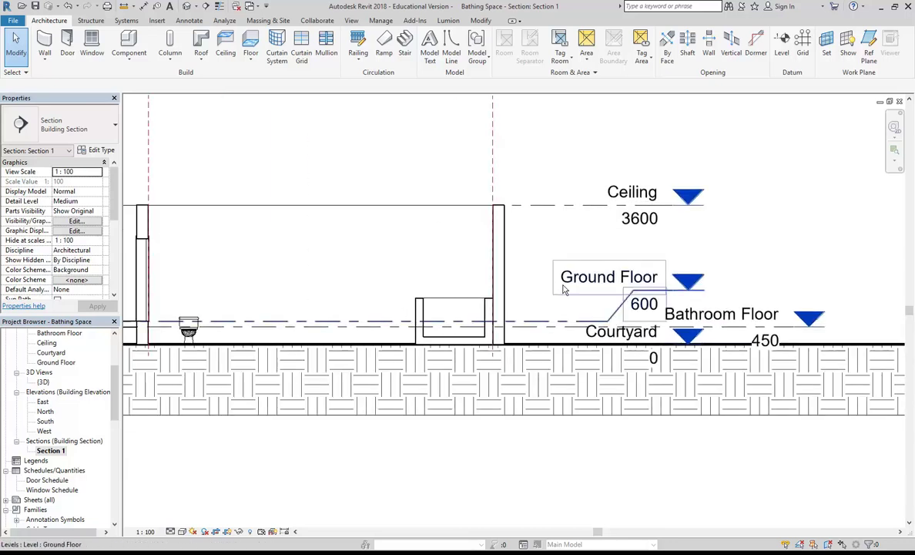
pyautogui.click(534, 322)
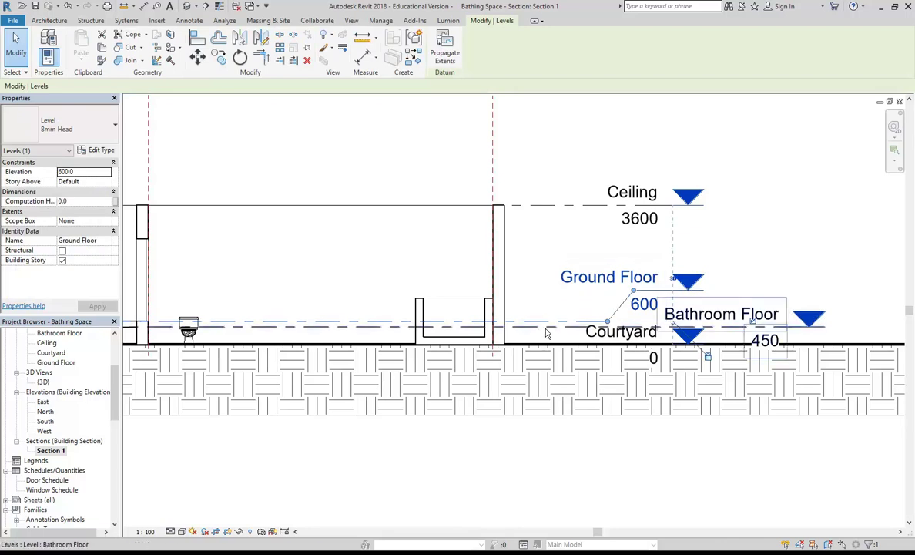
pyautogui.click(545, 328)
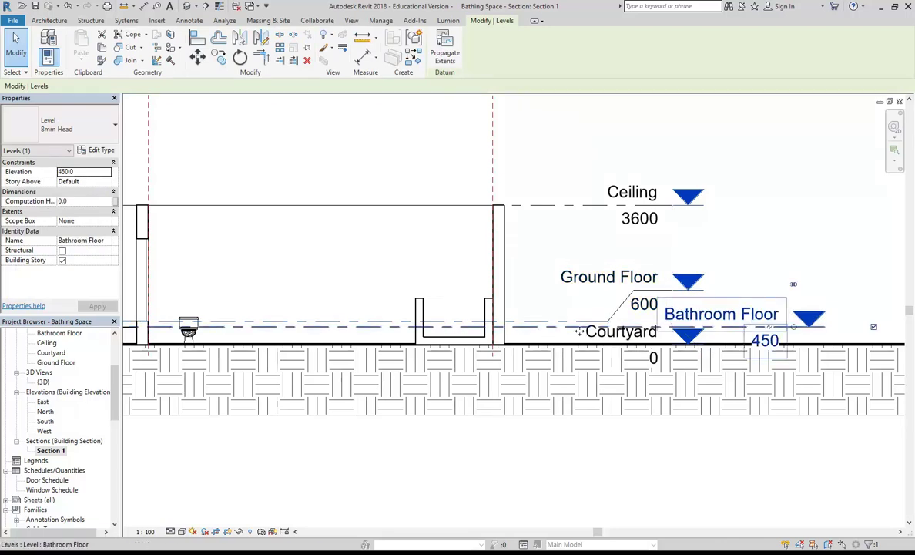
# Pan and zoom the section to view the walls with nothing selected, then pick the Bathroom Floor plan.
pyautogui.moveTo(345, 295); pyautogui.dragTo(411, 285, button='middle')
pyautogui.scroll(-2, 410, 286)
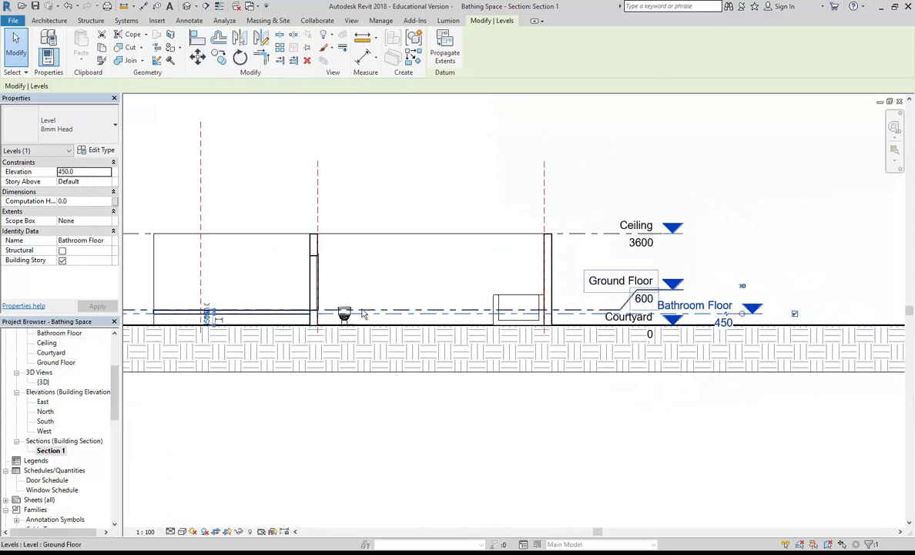
pyautogui.press('Escape')
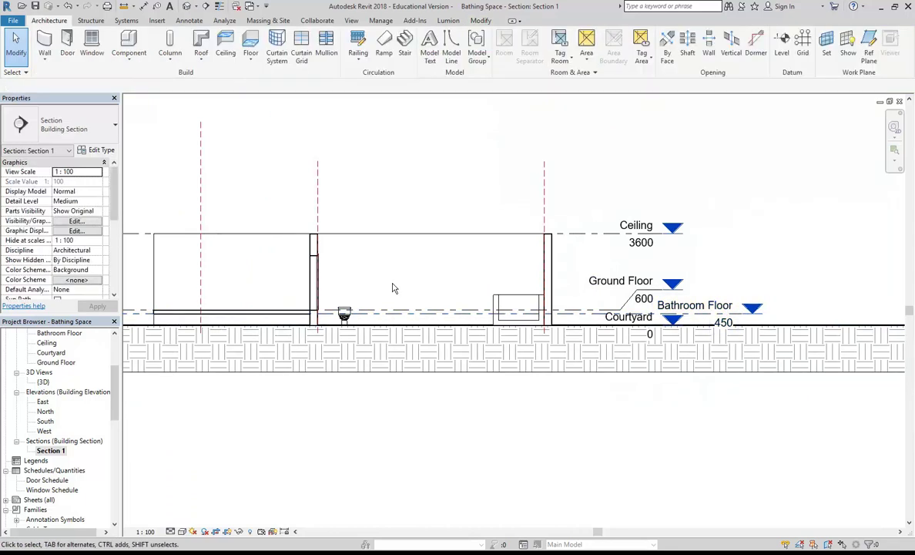
pyautogui.click(395, 282)
pyautogui.scroll(4, 297, 295)
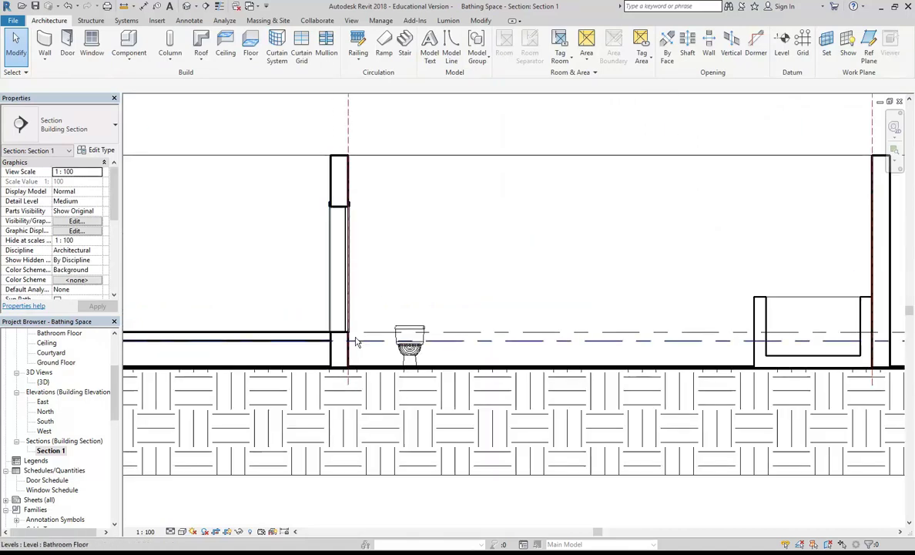
pyautogui.scroll(2, 328, 327)
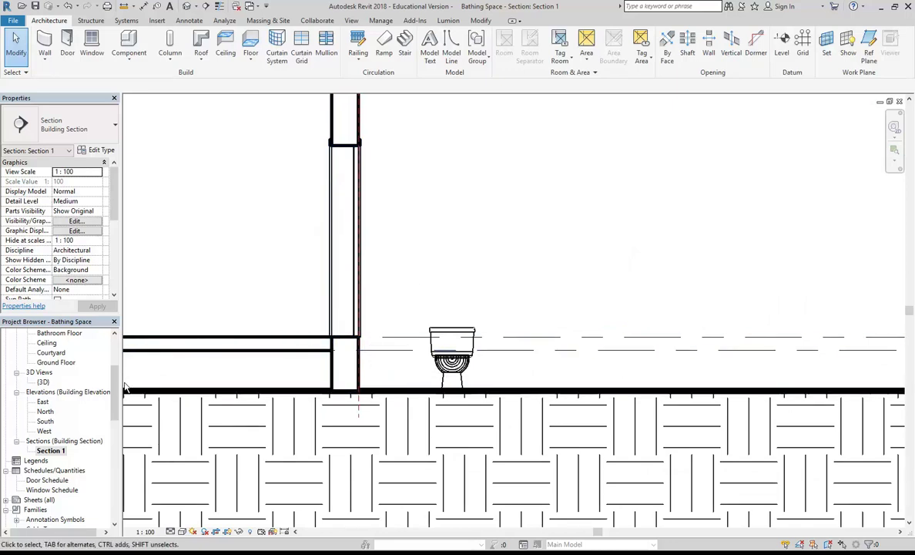
pyautogui.scroll(-5, 453, 243)
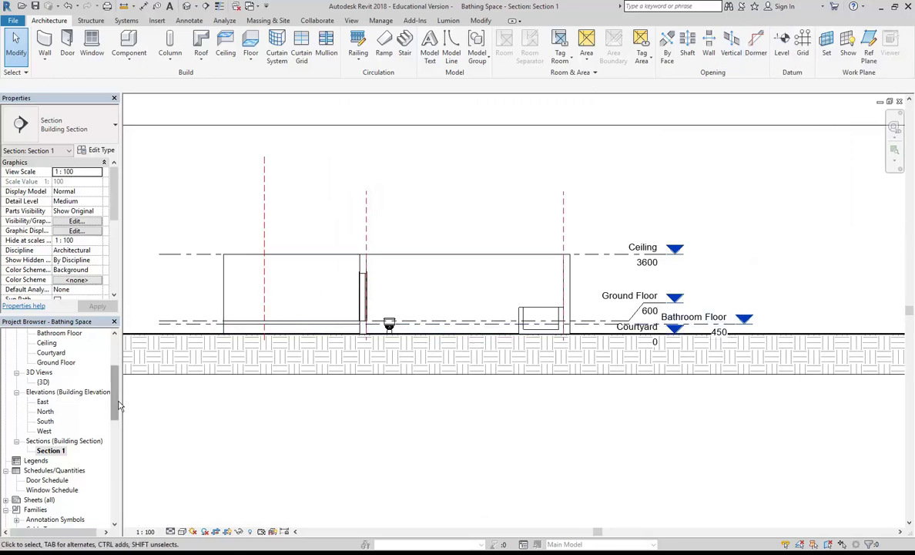
pyautogui.scroll(4, 118, 373)
pyautogui.click(50, 363)
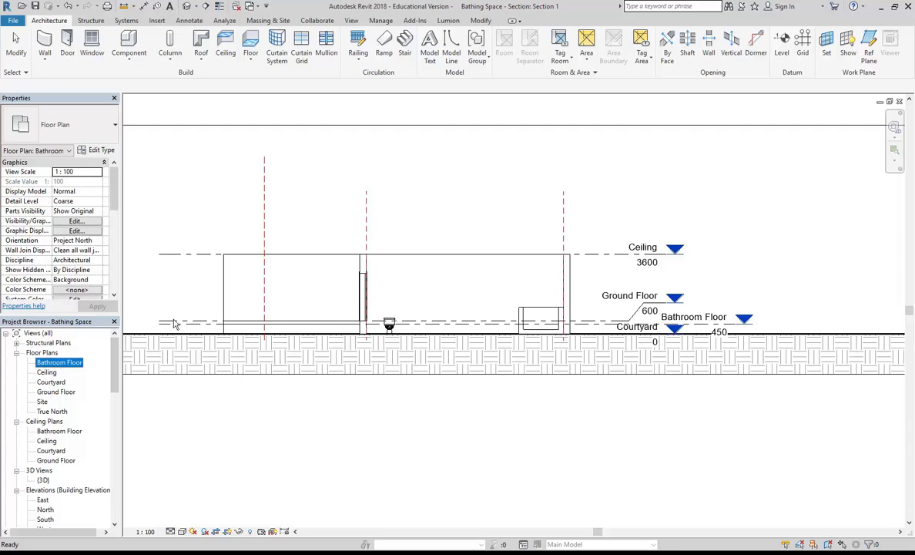
# Open the Bathroom Floor plan and zoom in on the bathroom's toilet and bath.
pyautogui.doubleClick(60, 363)
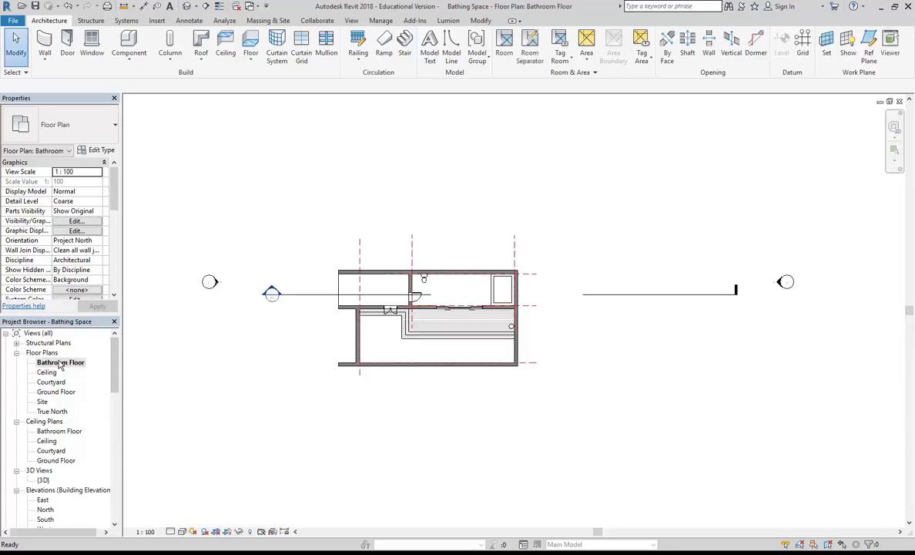
pyautogui.scroll(3, 476, 304)
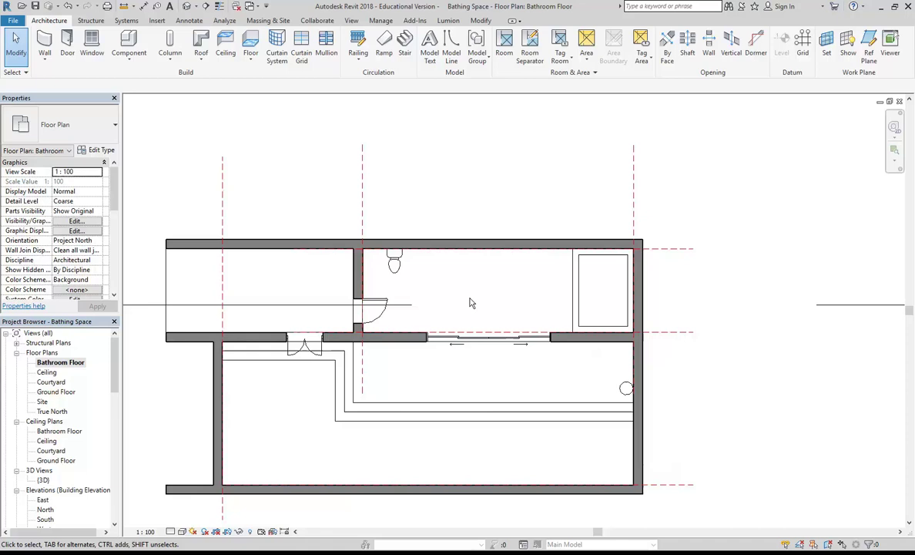
pyautogui.scroll(2, 431, 299)
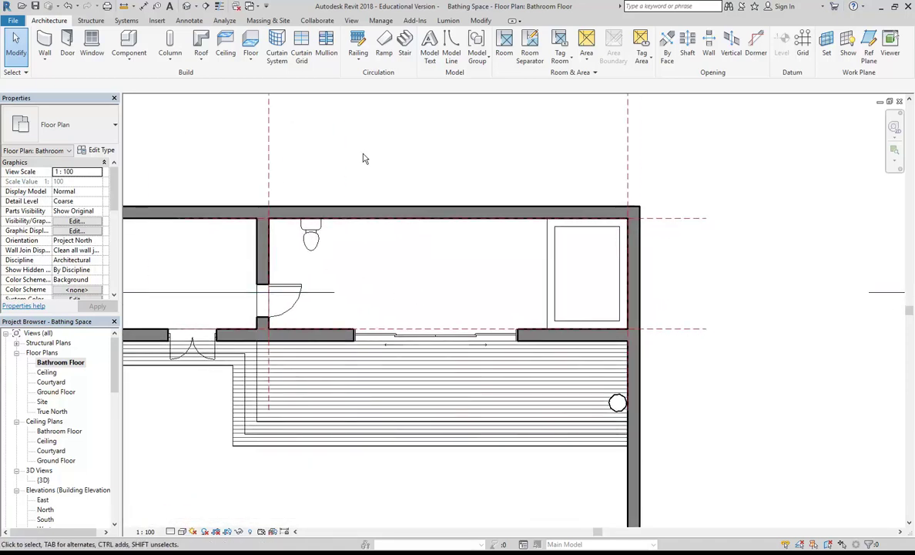
# Draw a rectangular floor from the bathroom's upper-left inner corner to the bath's lower end.
pyautogui.click(251, 43)
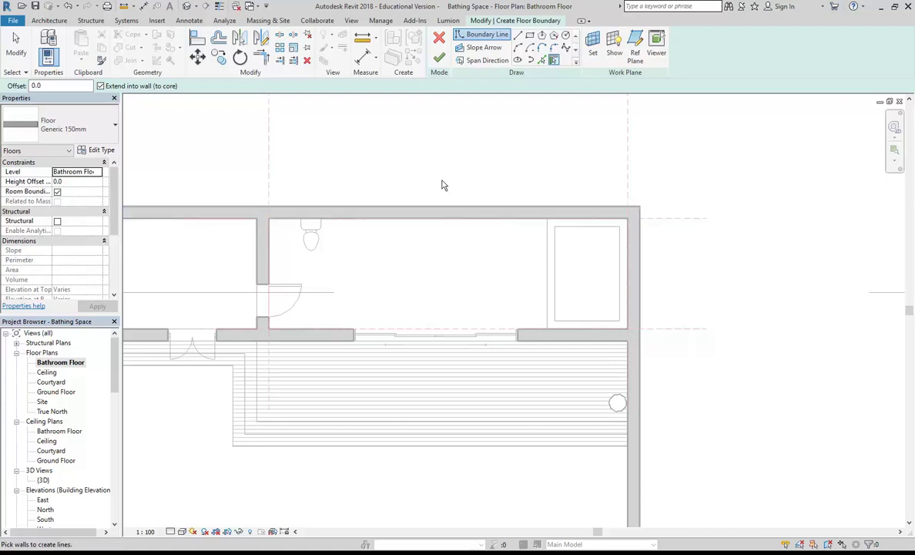
pyautogui.click(530, 36)
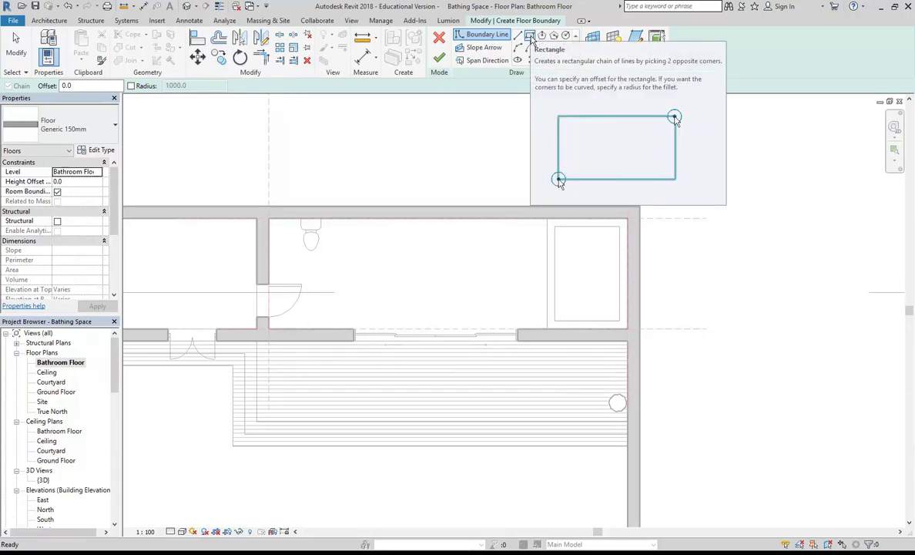
pyautogui.click(269, 215)
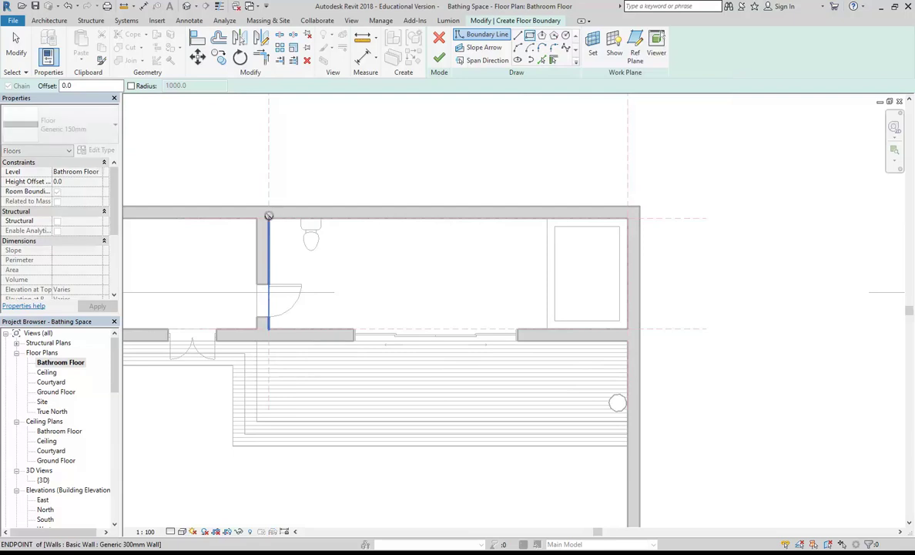
pyautogui.click(547, 329)
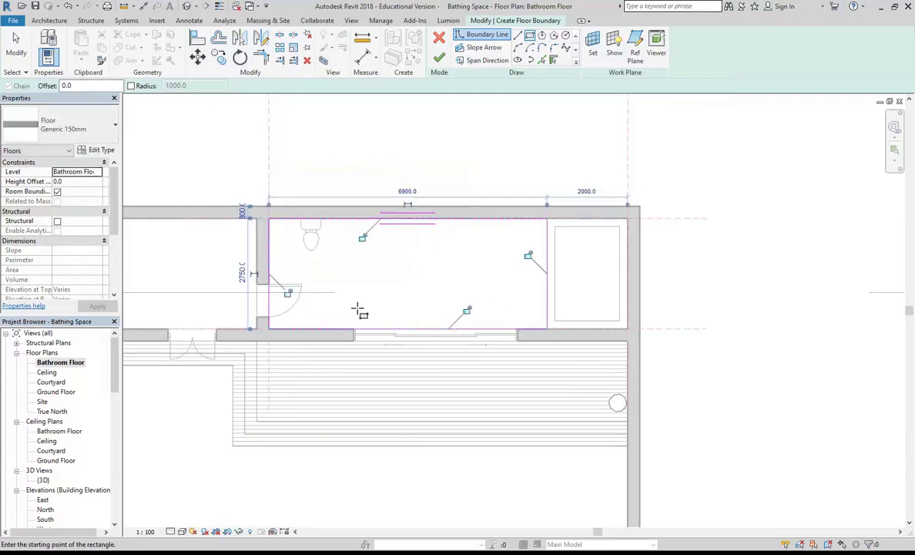
pyautogui.scroll(2, 360, 310)
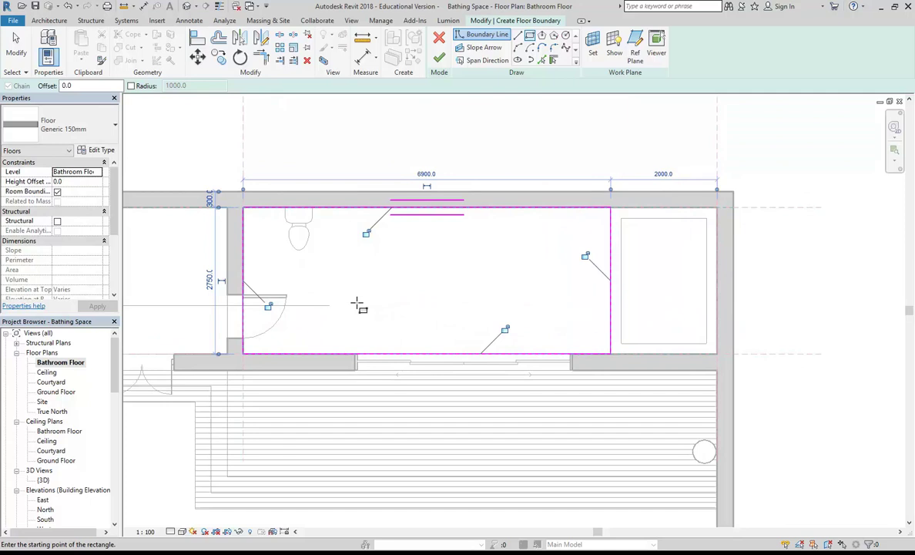
pyautogui.click(439, 57)
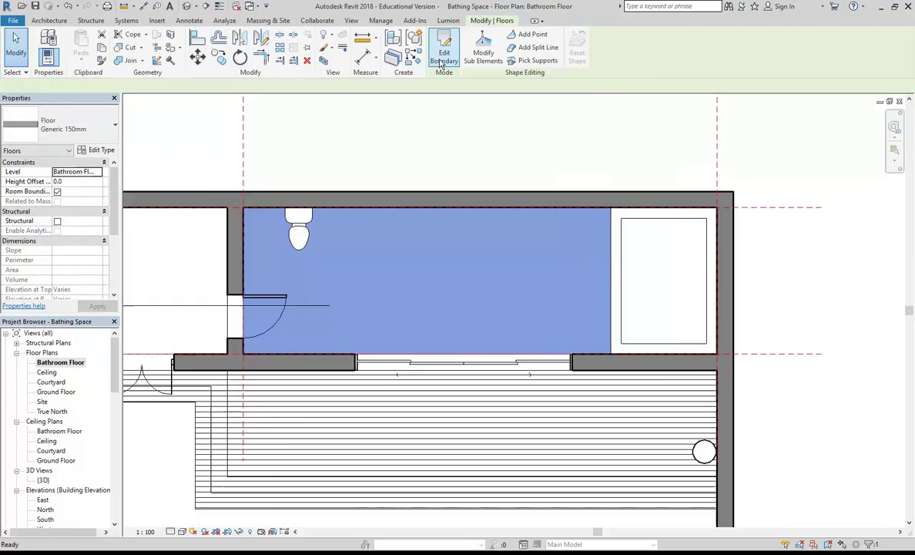
# Switch to the 3D view and orbit toward the new bathroom slab beside the sliding door.
pyautogui.doubleClick(44, 480)
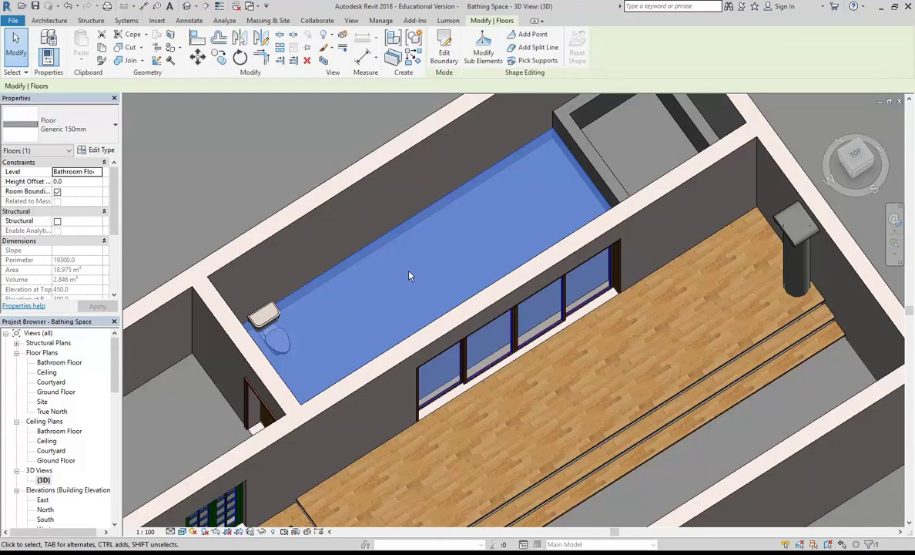
pyautogui.keyDown('shift'); pyautogui.moveTo(419, 317); pyautogui.dragTo(231, 317, button='middle'); pyautogui.keyUp('shift')
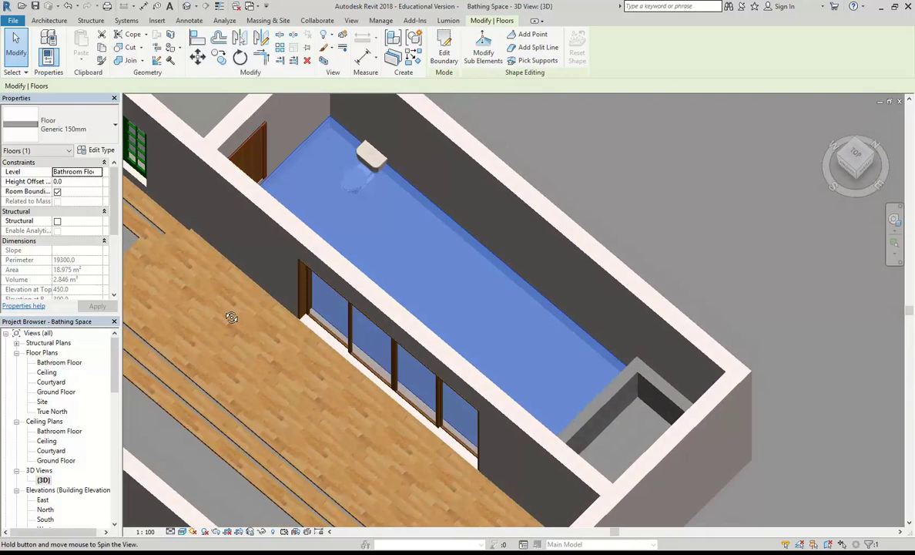
pyautogui.keyDown('shift'); pyautogui.moveTo(231, 316); pyautogui.dragTo(421, 251, button='middle'); pyautogui.keyUp('shift')
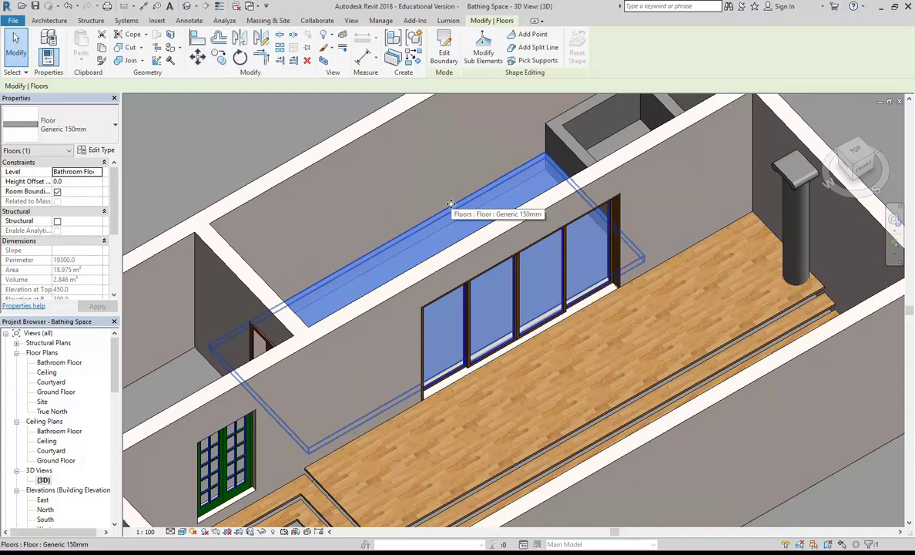
pyautogui.click(436, 287)
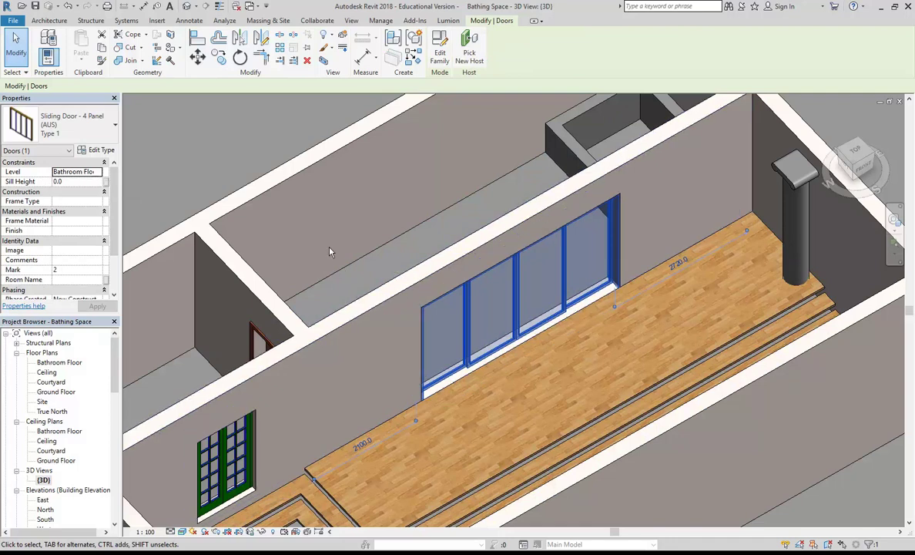
pyautogui.press('Escape')
# Change the toilet's level from Courtyard to Bathroom Floor so it rests on the slab.
pyautogui.keyDown('shift'); pyautogui.moveTo(335, 253); pyautogui.dragTo(294, 309, button='middle'); pyautogui.keyUp('shift')
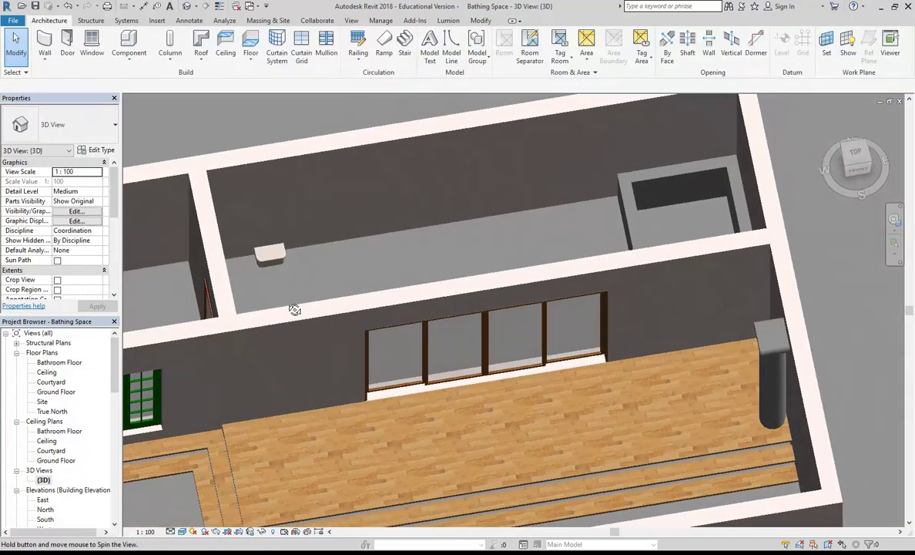
pyautogui.scroll(5, 266, 309)
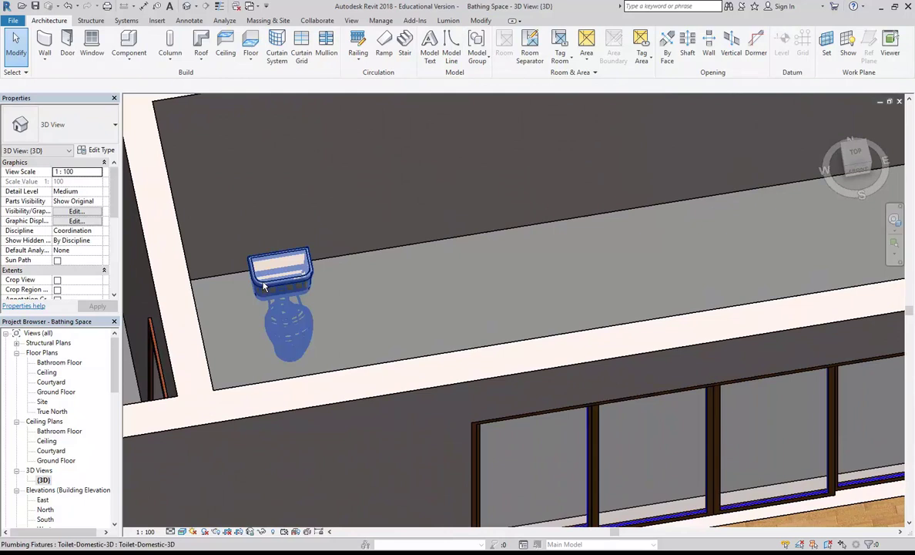
pyautogui.click(264, 286)
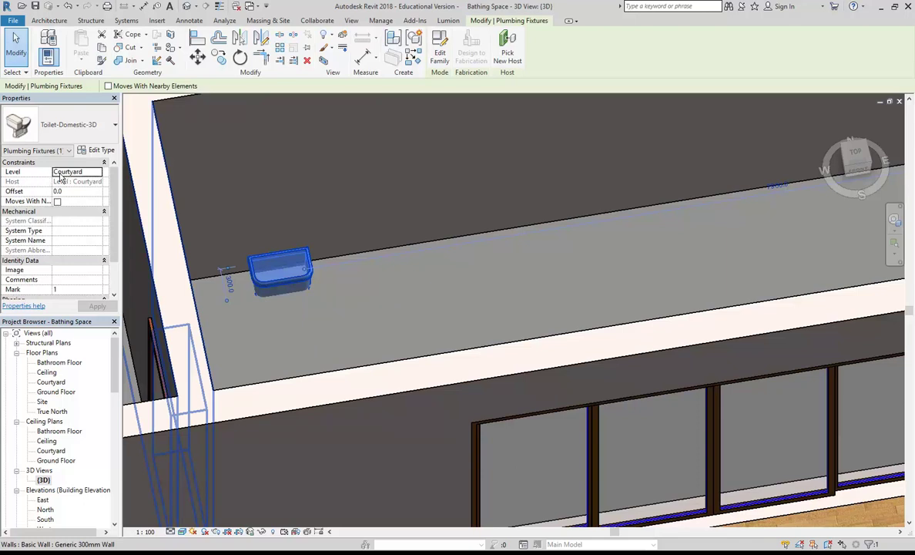
pyautogui.click(85, 171)
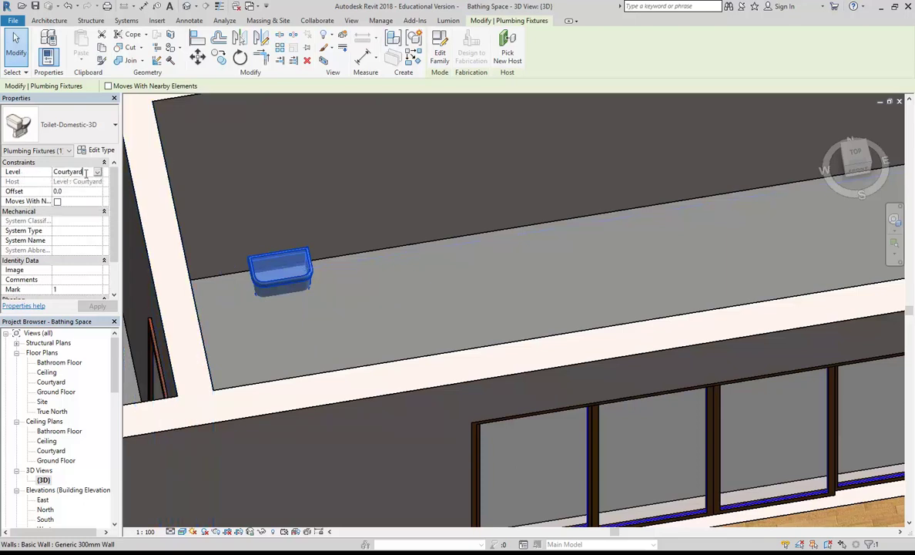
pyautogui.click(98, 174)
pyautogui.click(73, 190)
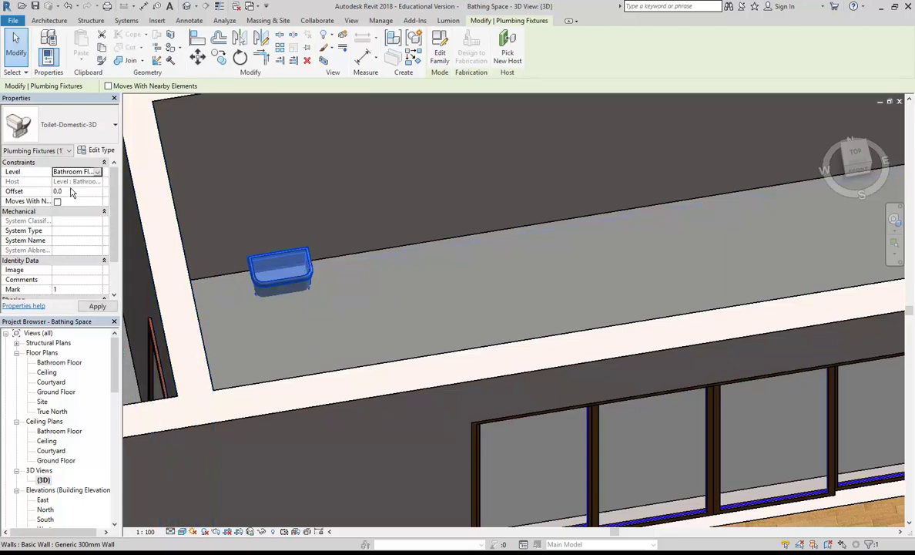
pyautogui.press('Escape')
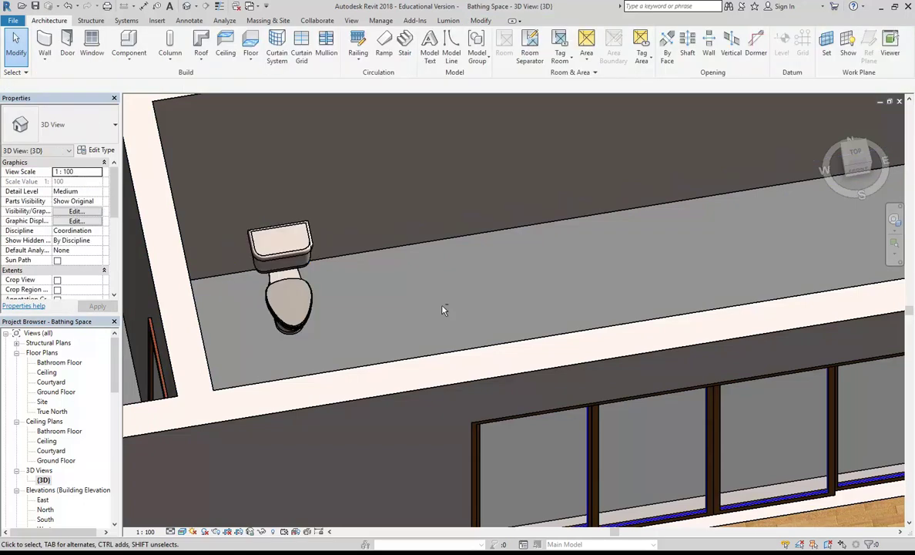
pyautogui.keyDown('shift'); pyautogui.moveTo(445, 306); pyautogui.dragTo(377, 353, button='middle'); pyautogui.keyUp('shift')
# Duplicate the bathroom floor's Generic 150mm type as 'Tile Floor' and open its structure layers.
pyautogui.click(413, 300)
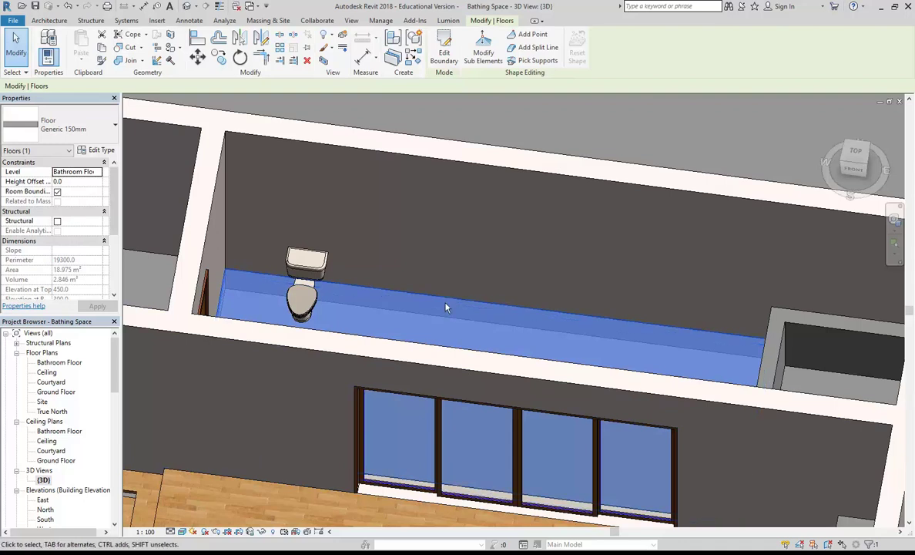
pyautogui.click(100, 151)
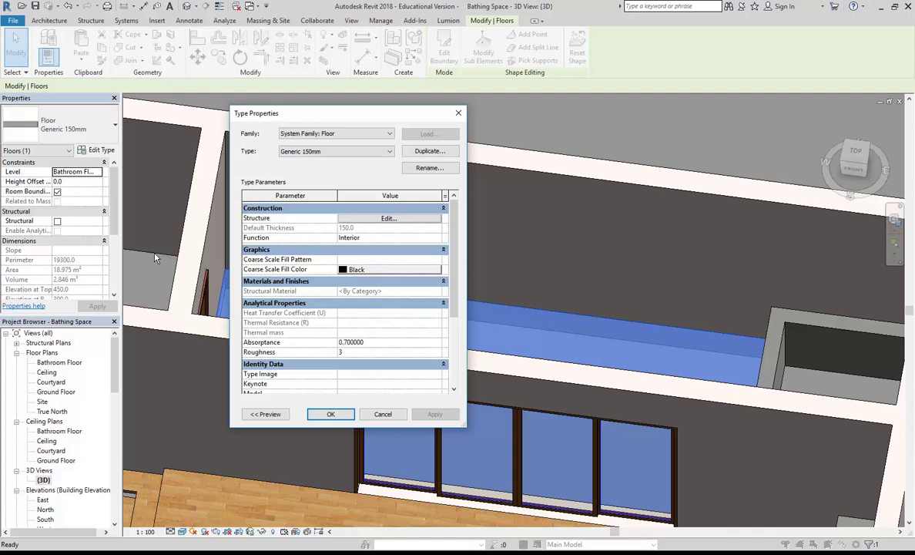
pyautogui.click(439, 154)
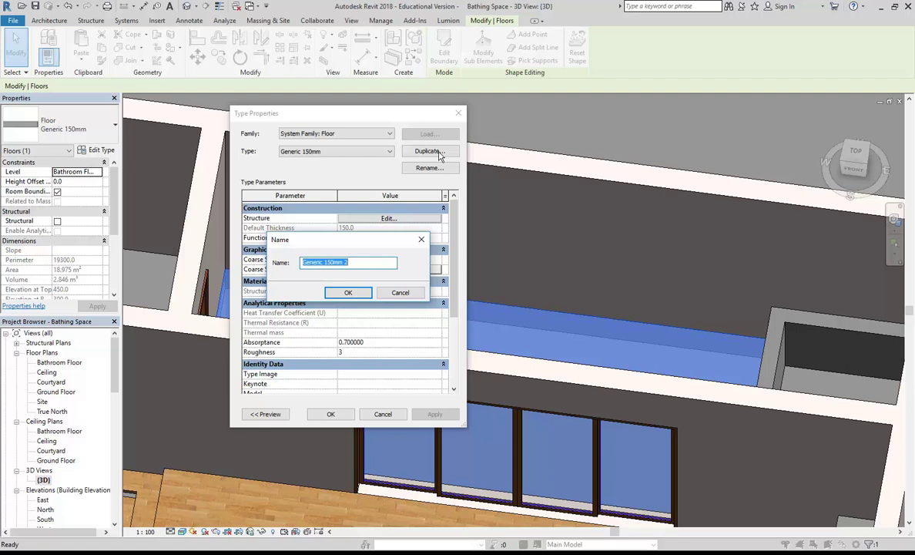
pyautogui.write('Tile Floor')
pyautogui.click(350, 293)
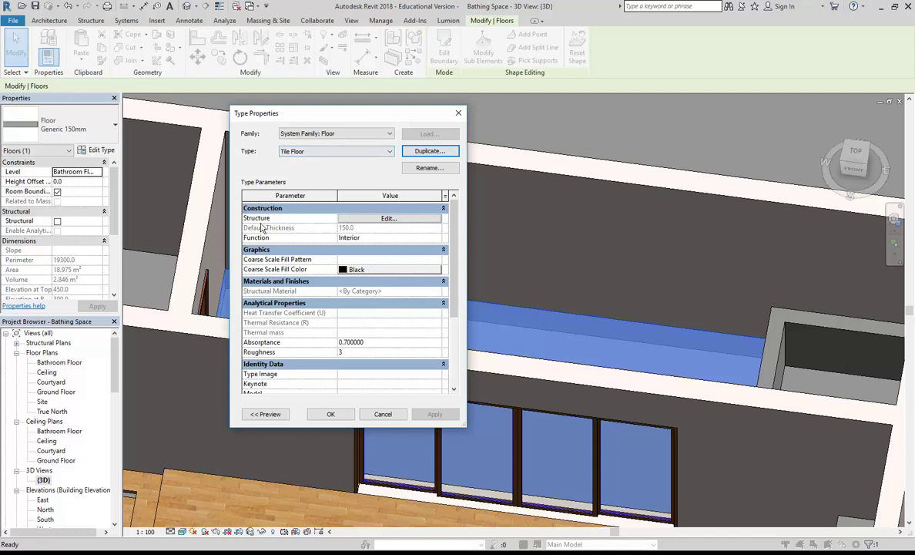
pyautogui.moveTo(260, 220)
pyautogui.click(389, 219)
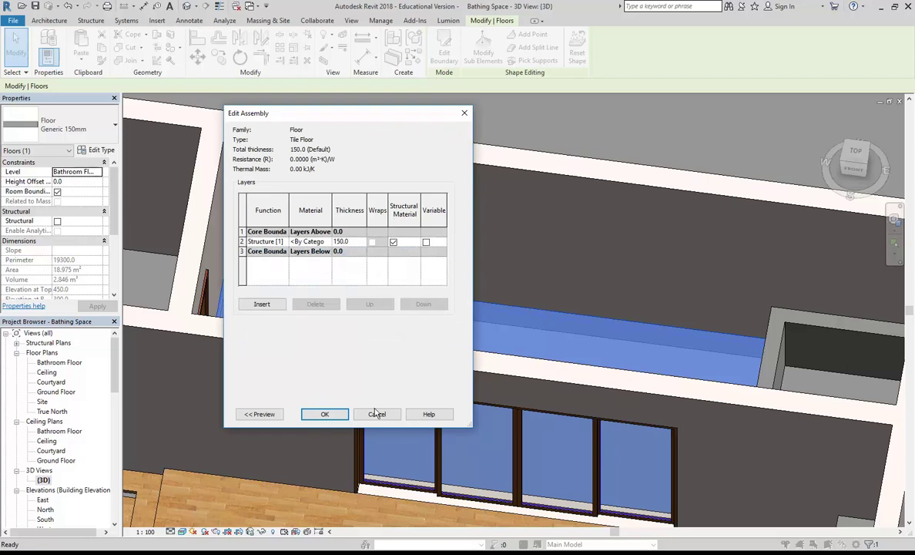
# Reopen the Tile Floor assembly, widen the dialog, and select the Structure layer's Material cell.
pyautogui.click(374, 414)
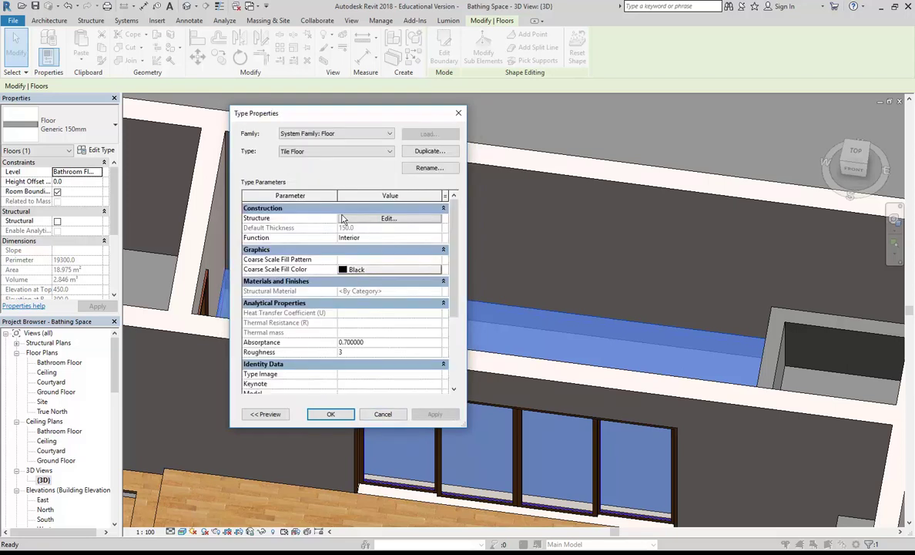
pyautogui.click(387, 220)
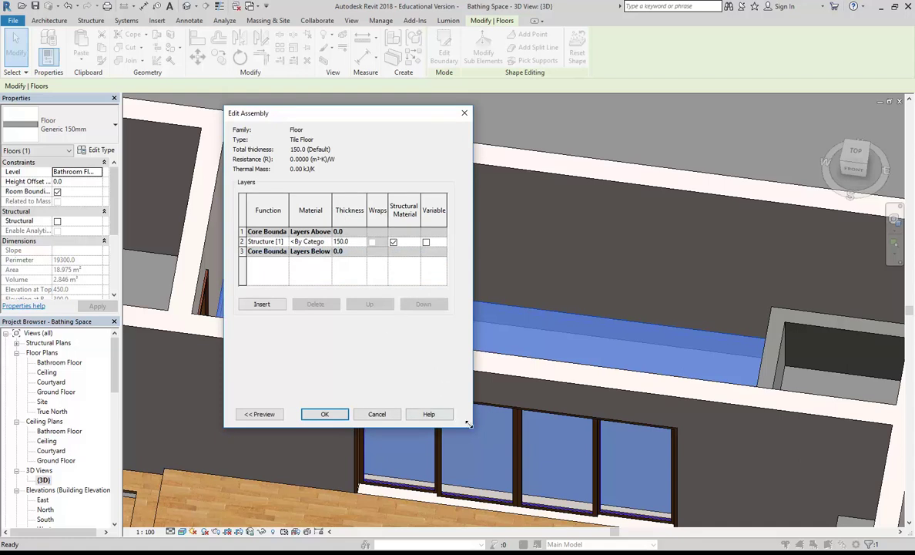
pyautogui.moveTo(467, 423); pyautogui.dragTo(598, 447)
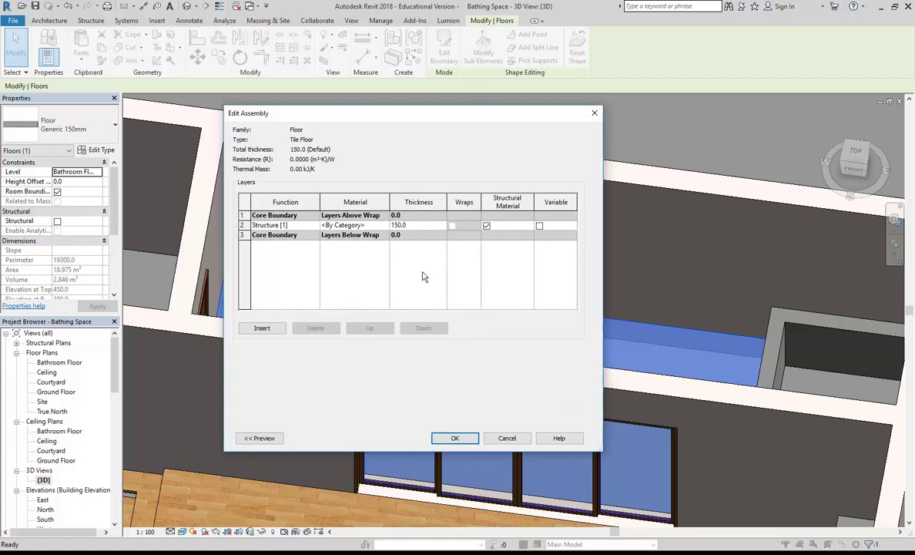
pyautogui.click(336, 226)
# Browse the project materials for the structure layer and select Copper.
pyautogui.click(385, 225)
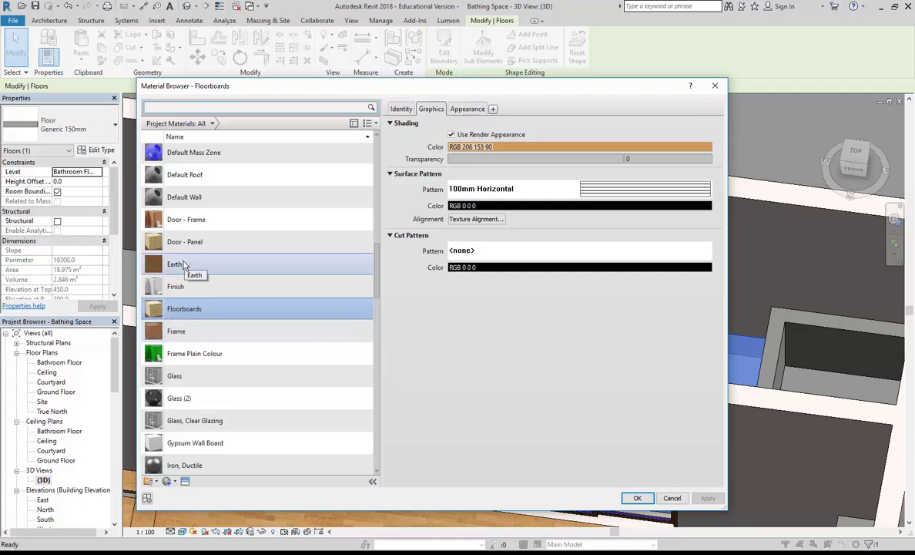
pyautogui.scroll(-4, 183, 264)
pyautogui.scroll(11, 184, 264)
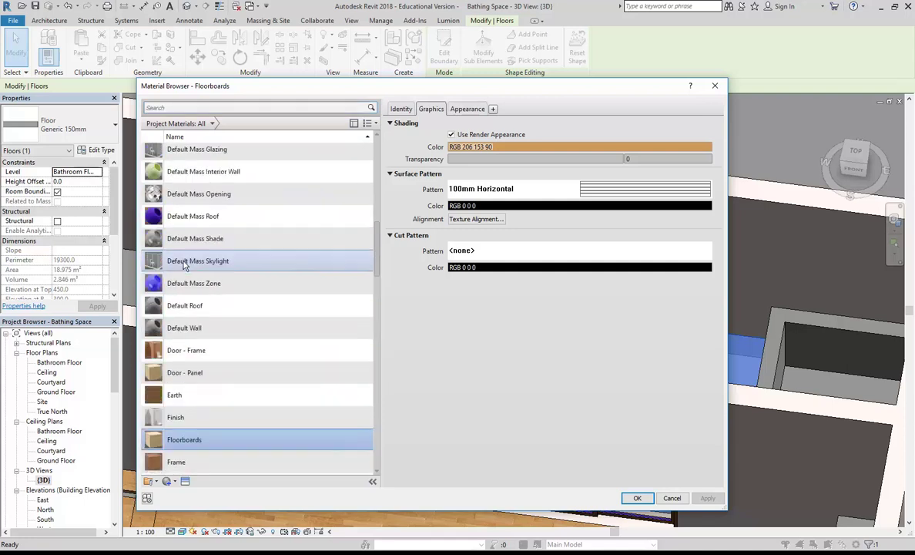
pyautogui.scroll(3, 183, 264)
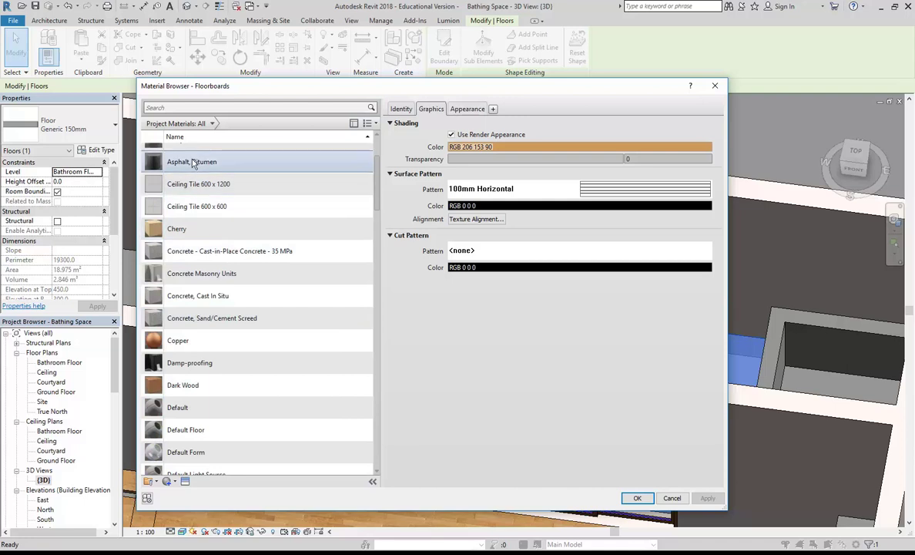
pyautogui.scroll(1, 185, 154)
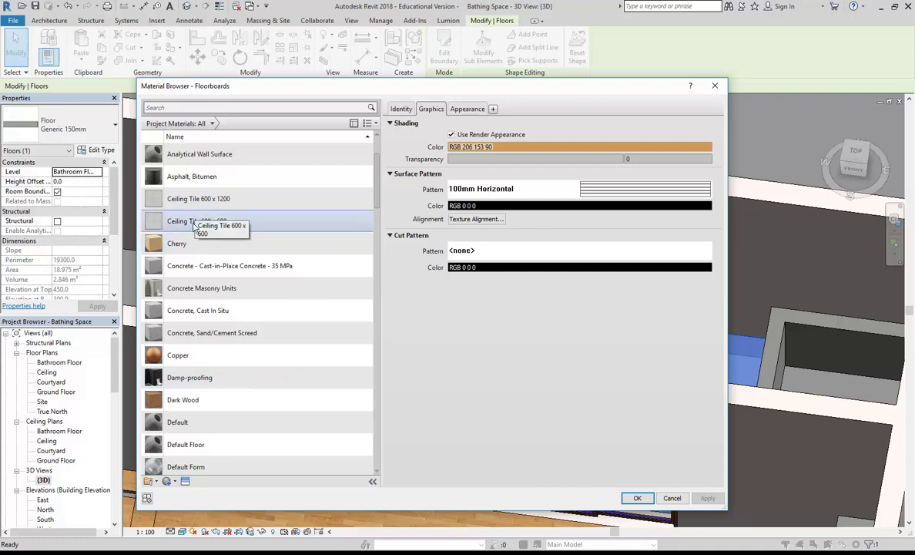
pyautogui.click(191, 224)
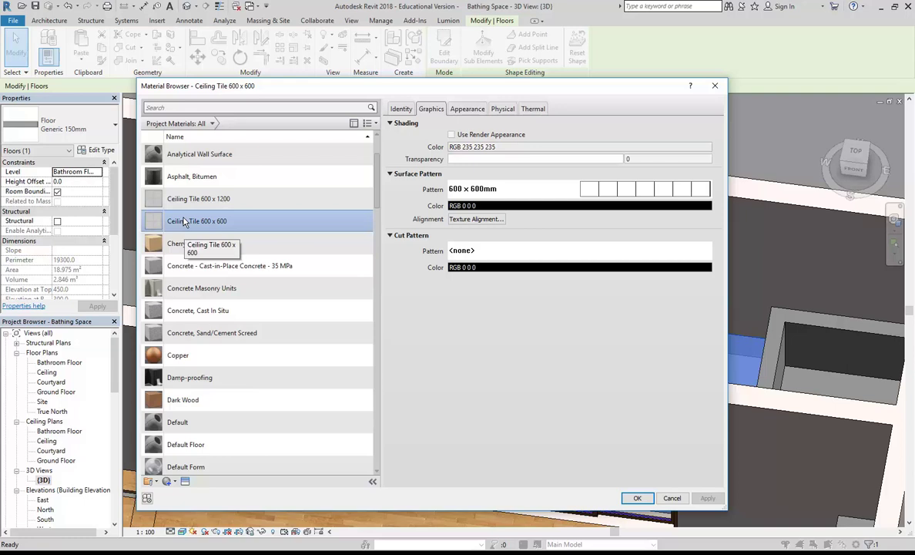
pyautogui.click(177, 356)
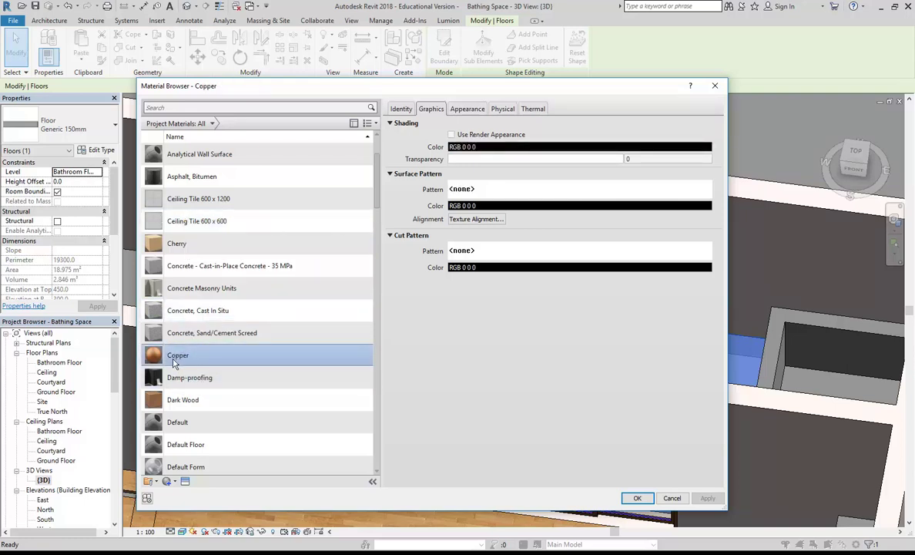
# Duplicate Copper, rename the copy 'Ceramic Tiles', and select it.
pyautogui.rightClick(174, 362)
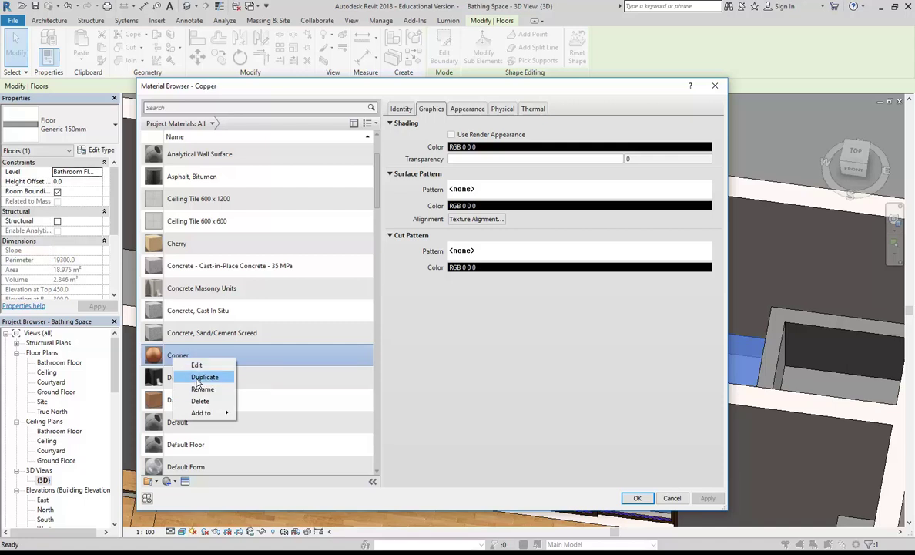
pyautogui.click(204, 377)
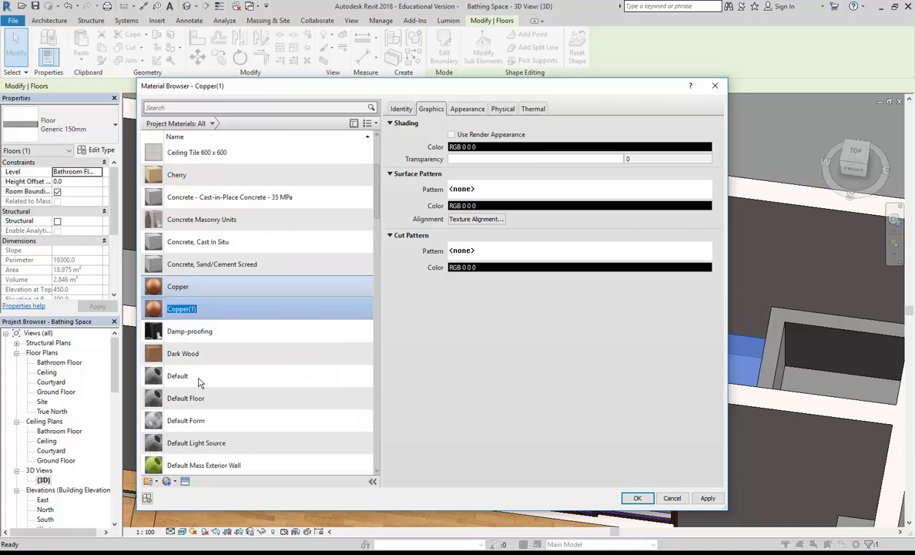
pyautogui.write('Ceramic Tiles')
pyautogui.press('Return')
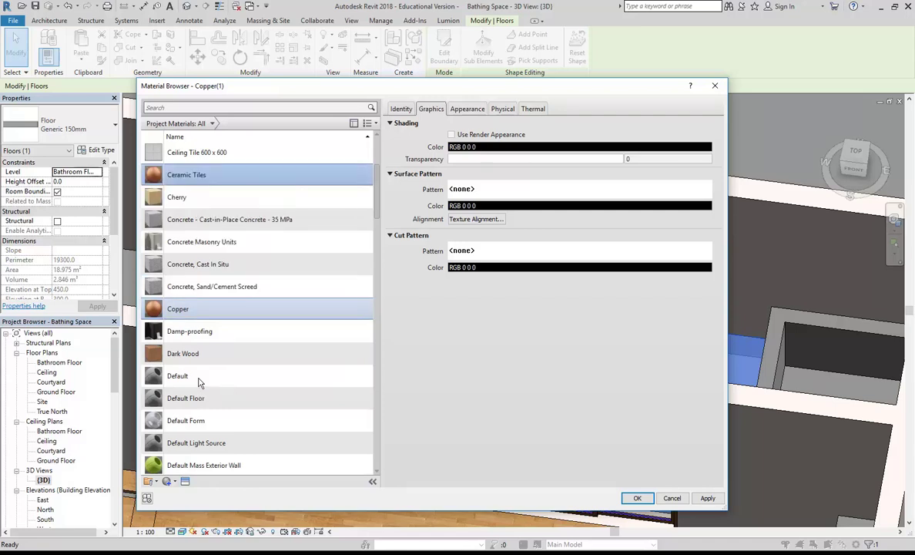
pyautogui.click(190, 178)
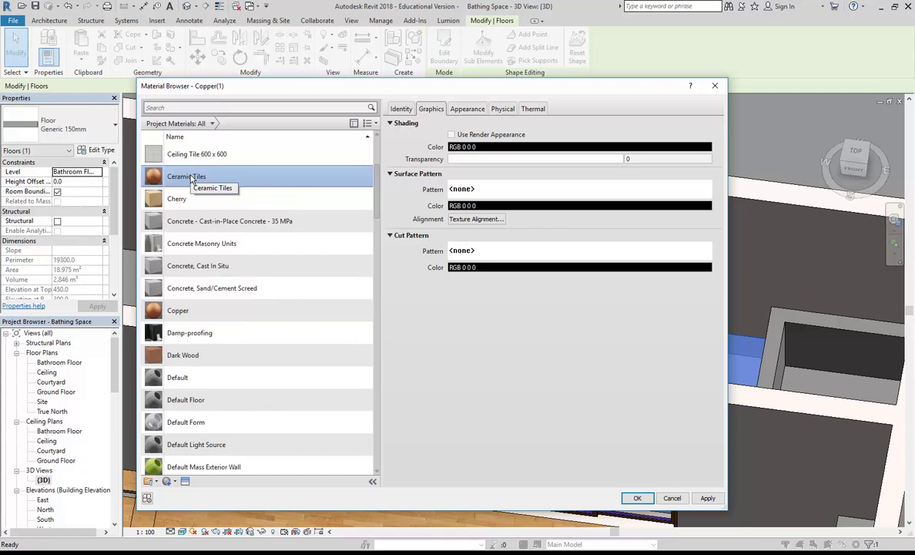
# Choose Replace from the Appearance tab's context menu to swap out the Copper - Satin asset.
pyautogui.click(468, 110)
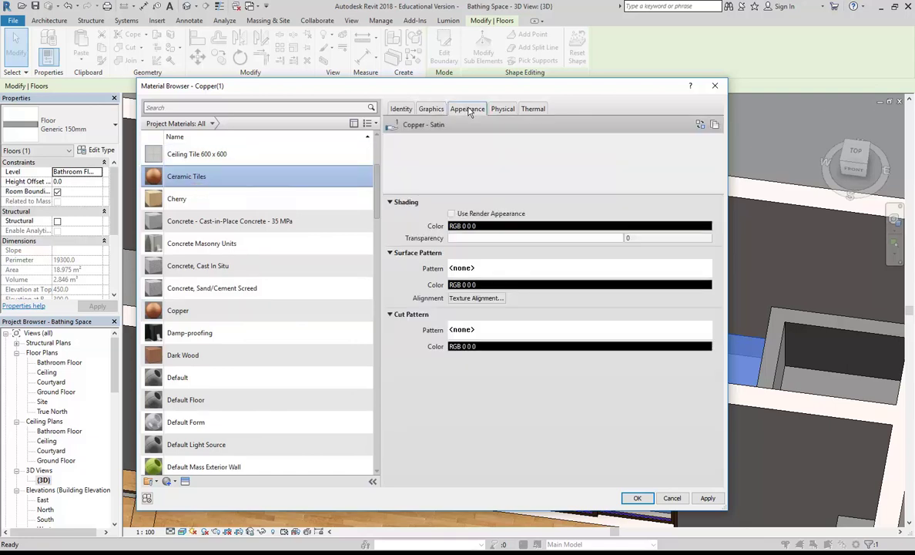
pyautogui.rightClick(468, 111)
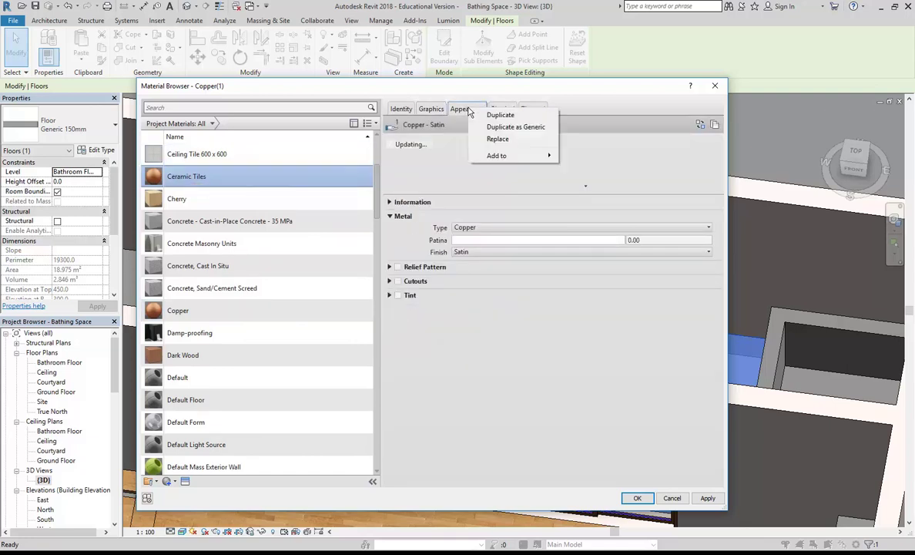
pyautogui.press('Escape')
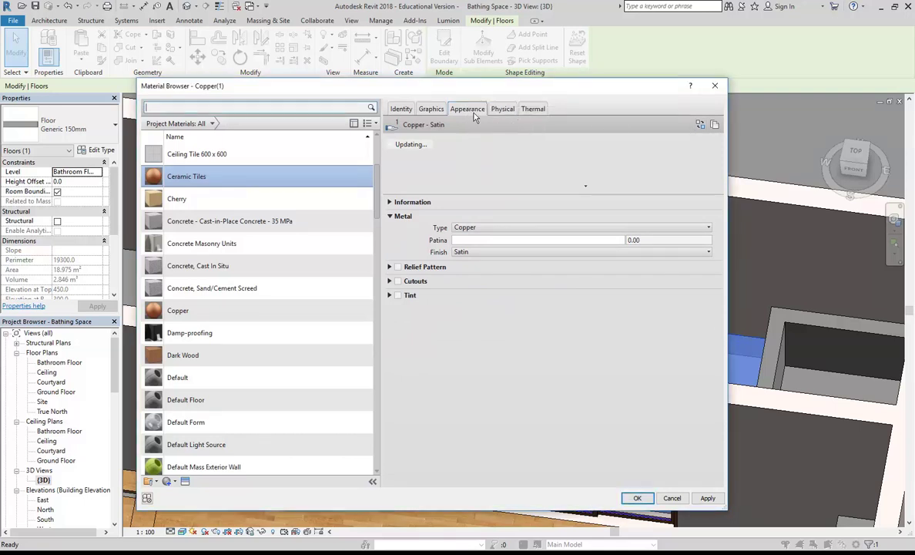
pyautogui.rightClick(464, 114)
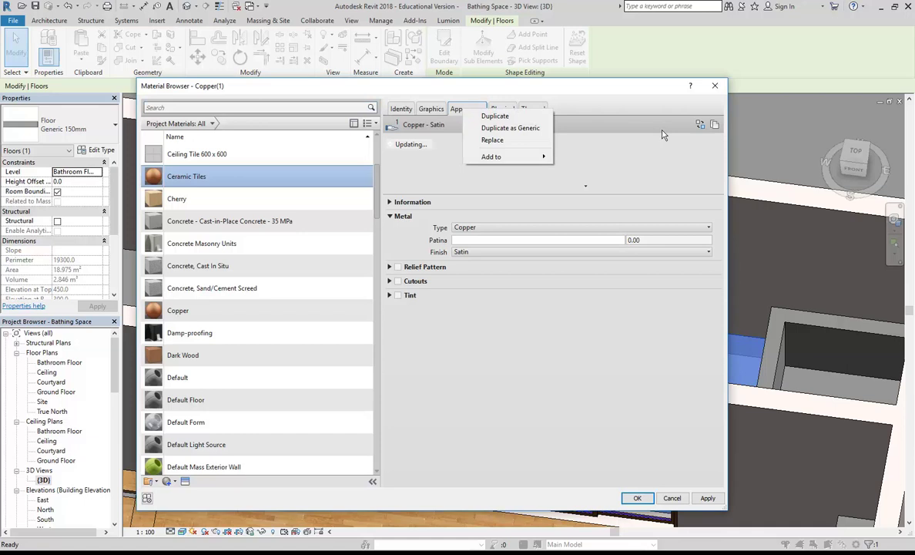
pyautogui.click(700, 126)
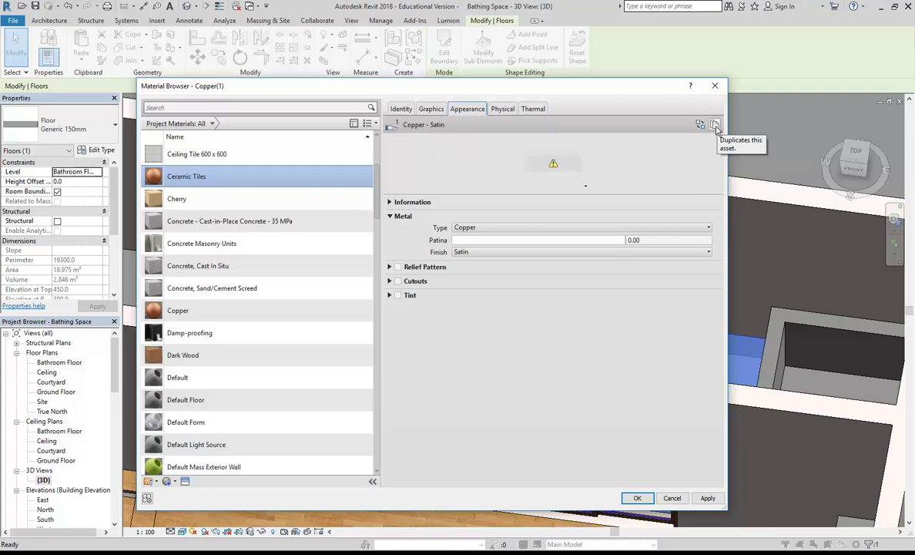
pyautogui.rightClick(471, 114)
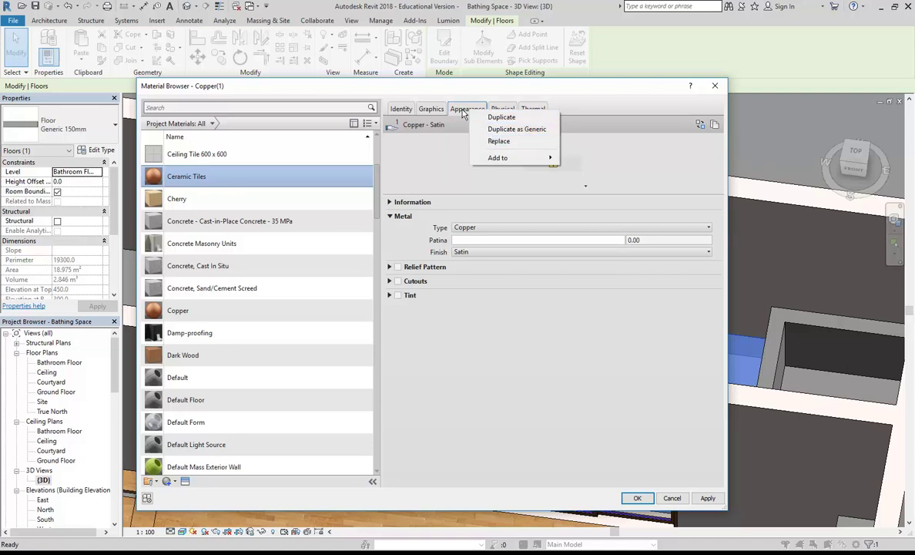
pyautogui.click(461, 112)
pyautogui.rightClick(465, 112)
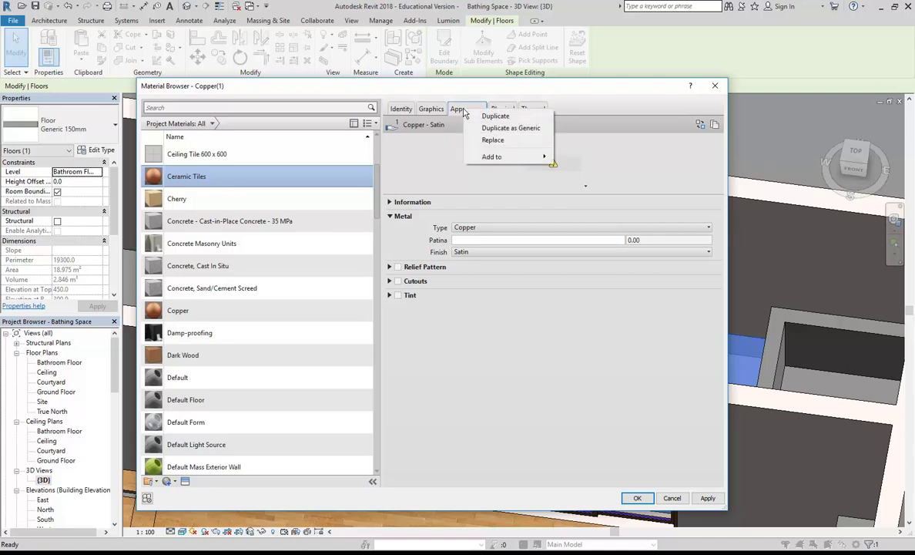
pyautogui.click(493, 142)
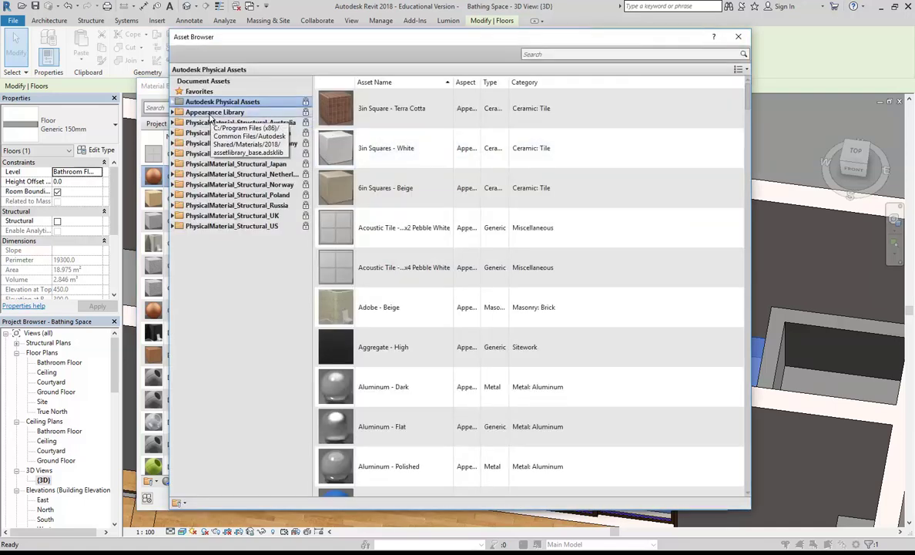
# Browse Appearance Library > Ceramic > Tile to locate the 1in Squares - Mosaic Blue asset.
pyautogui.click(211, 112)
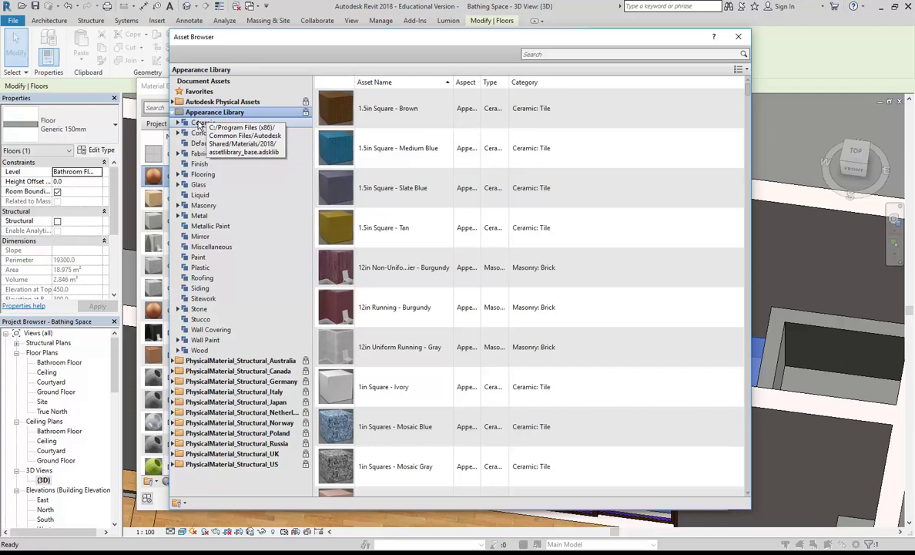
pyautogui.click(201, 123)
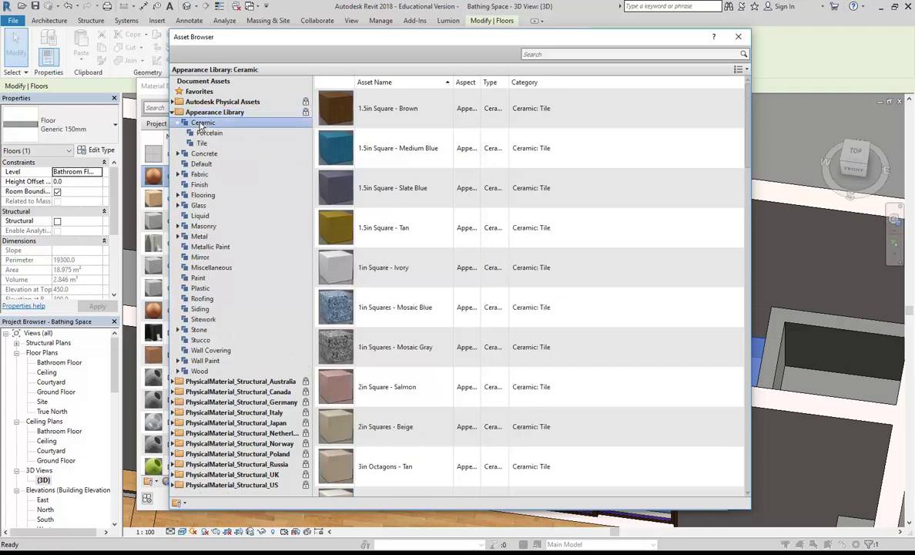
pyautogui.click(201, 143)
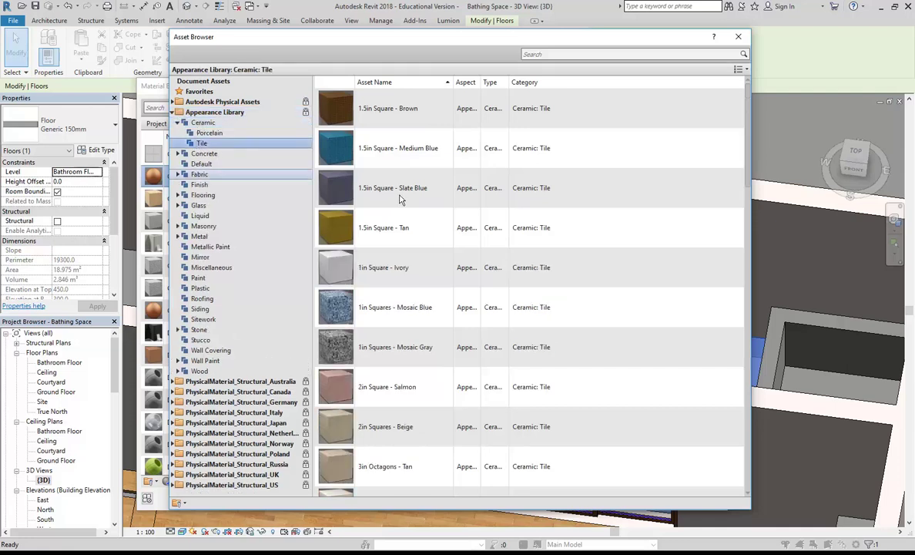
pyautogui.scroll(-4, 373, 262)
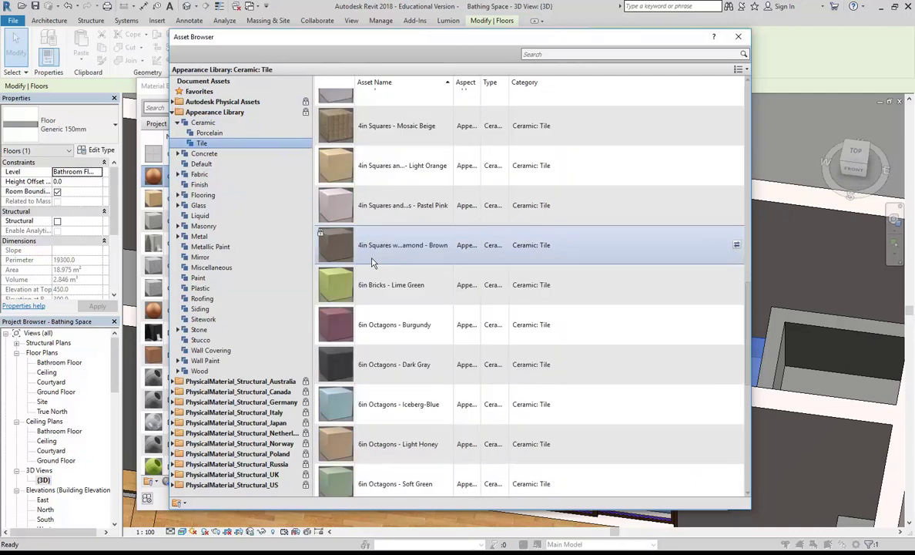
pyautogui.scroll(-3, 372, 263)
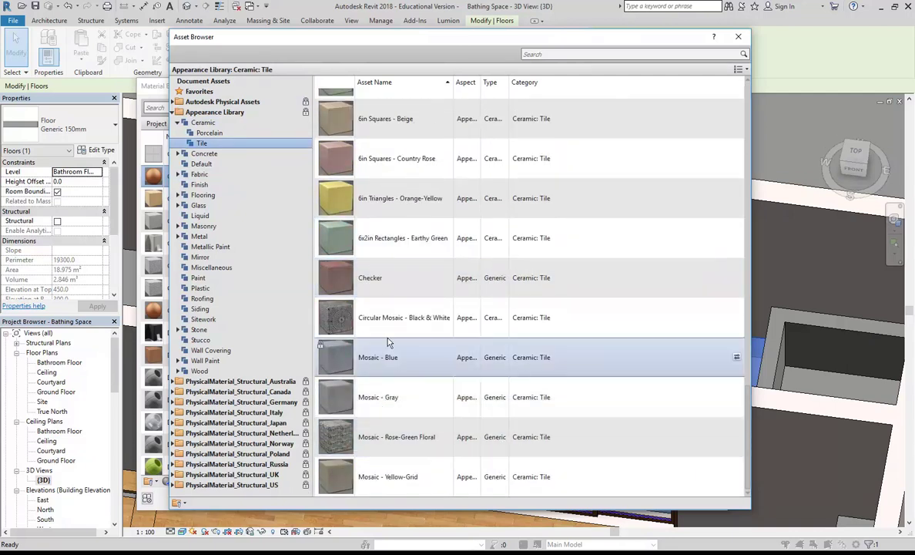
pyautogui.scroll(10, 389, 342)
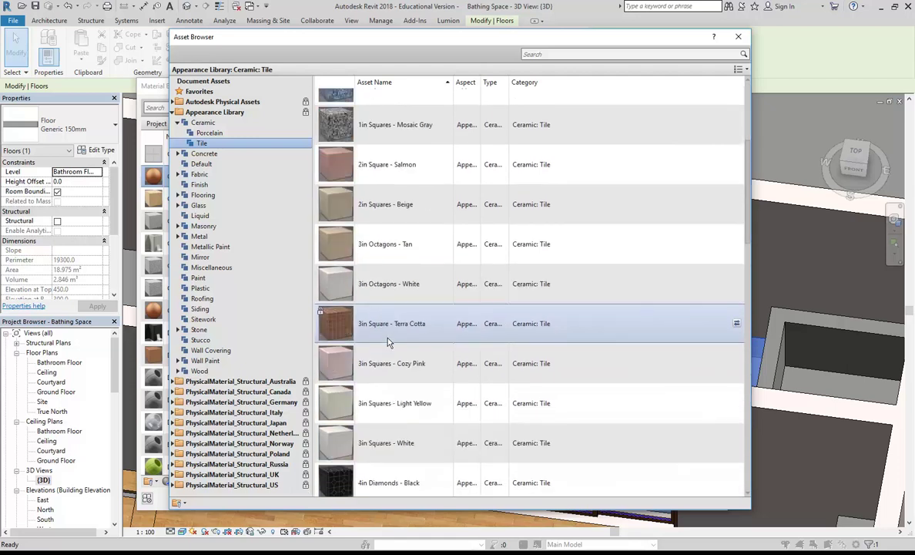
pyautogui.scroll(-3, 388, 400)
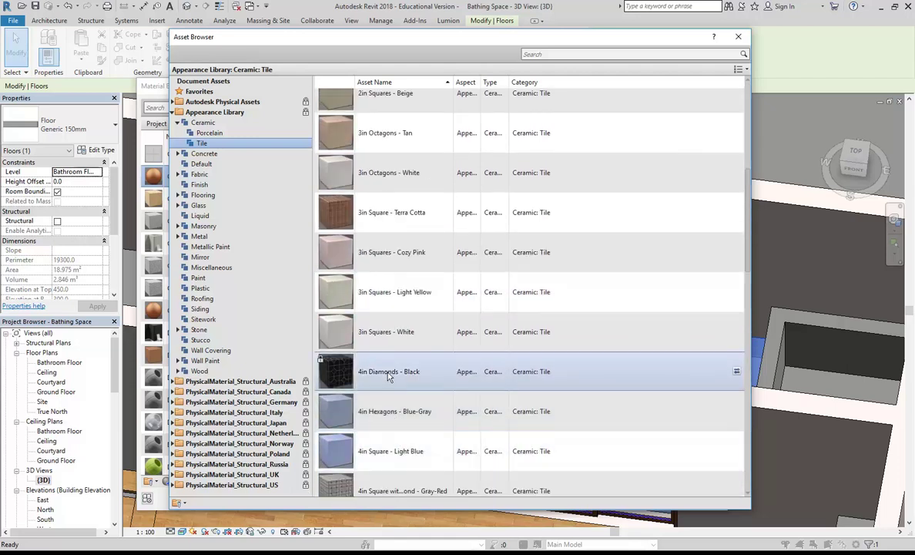
pyautogui.scroll(-3, 388, 376)
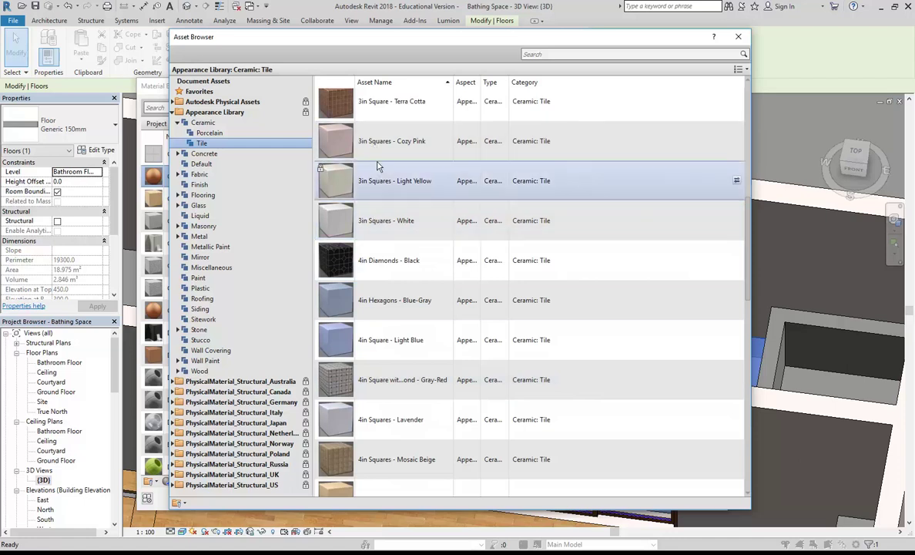
pyautogui.scroll(-3, 373, 297)
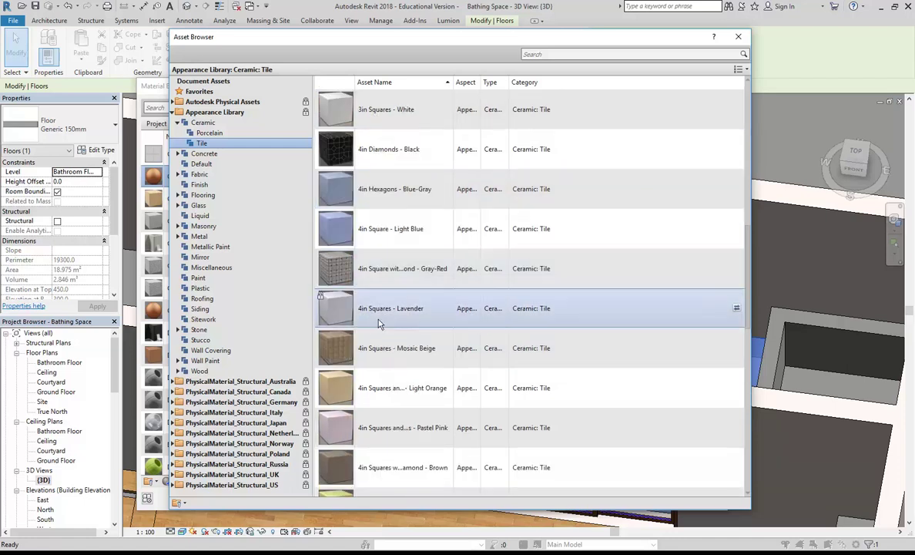
pyautogui.scroll(-15, 378, 357)
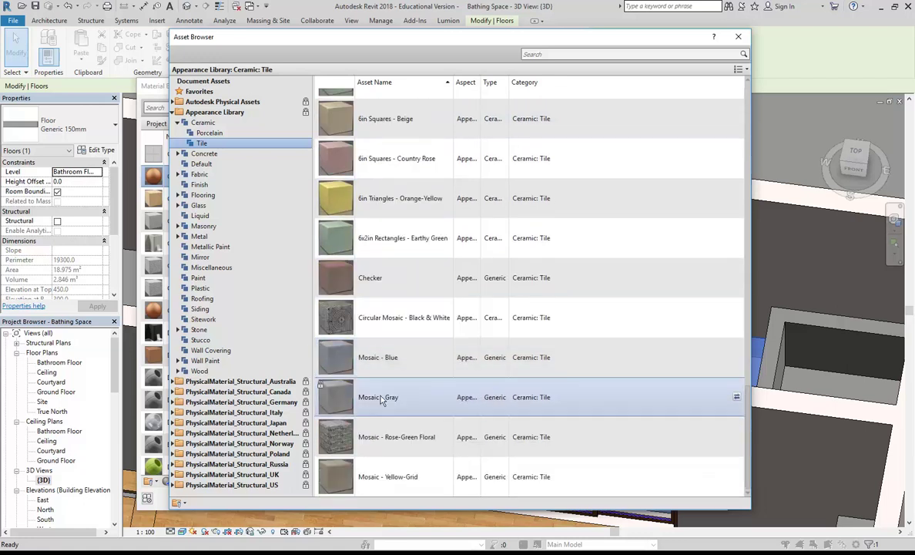
pyautogui.scroll(16, 378, 341)
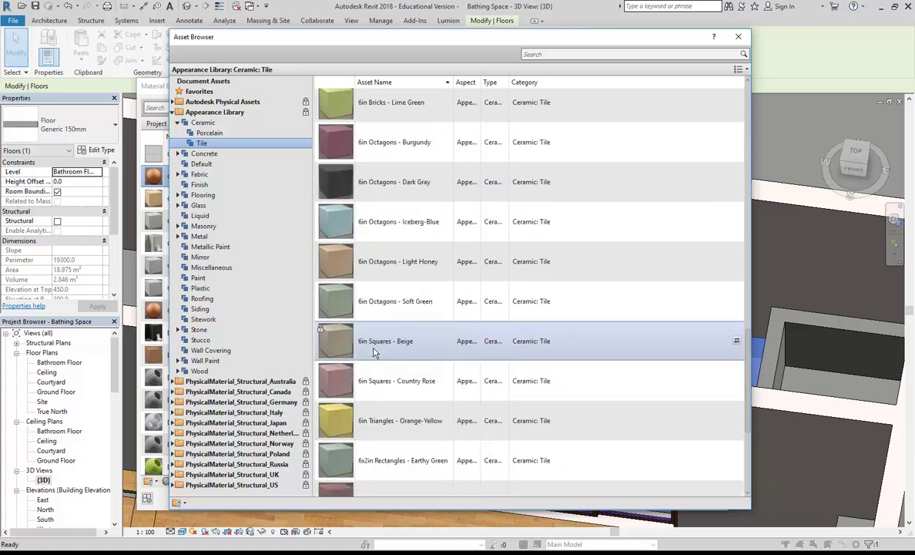
pyautogui.scroll(14, 377, 341)
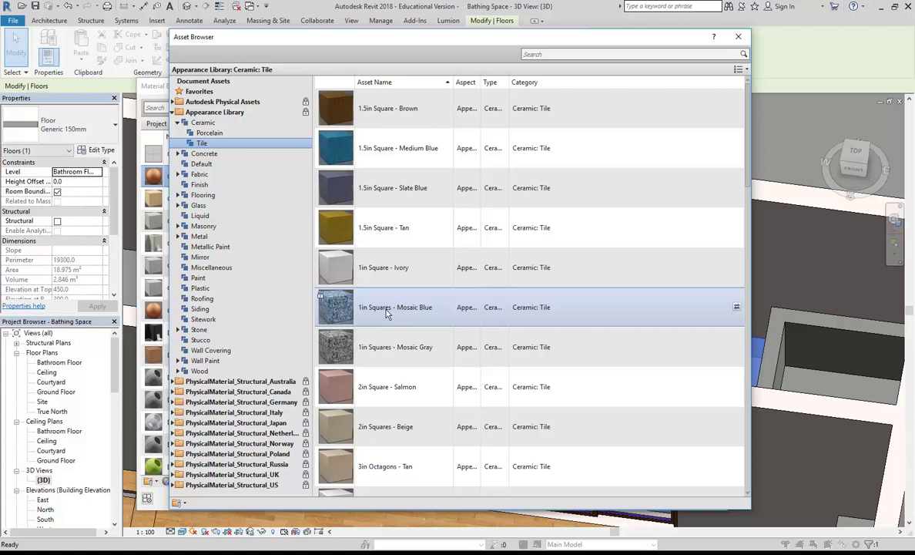
# Close the Asset Browser and set Graphics shading to Use Render Appearance (RGB 125 165 210).
pyautogui.click(740, 37)
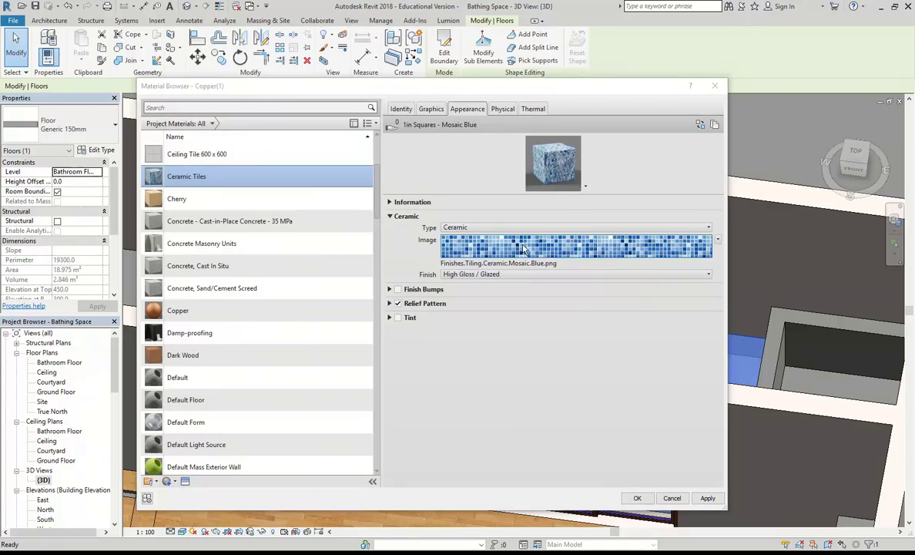
pyautogui.moveTo(523, 251)
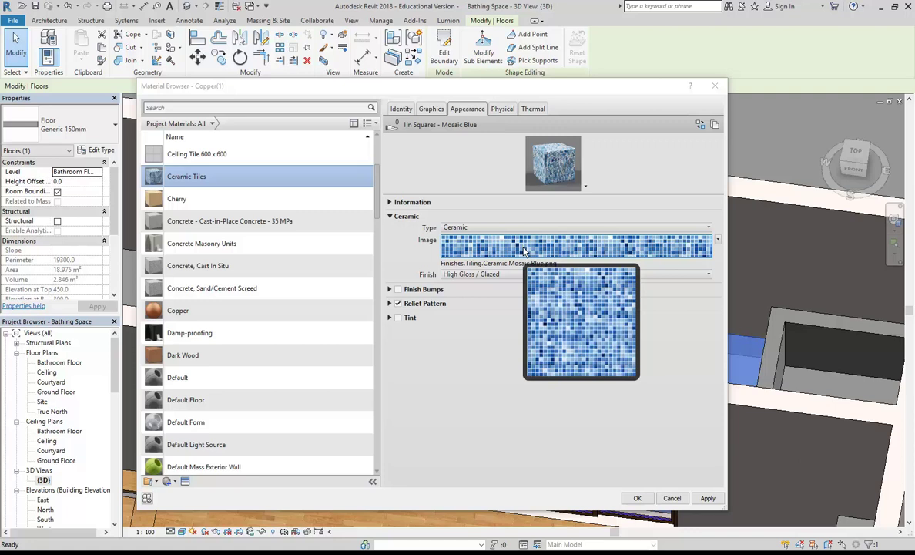
pyautogui.click(432, 109)
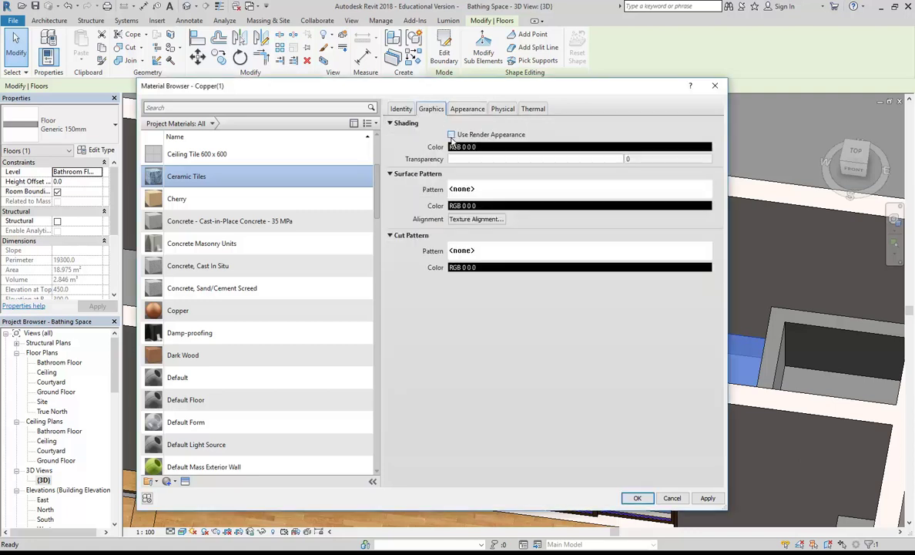
pyautogui.click(451, 135)
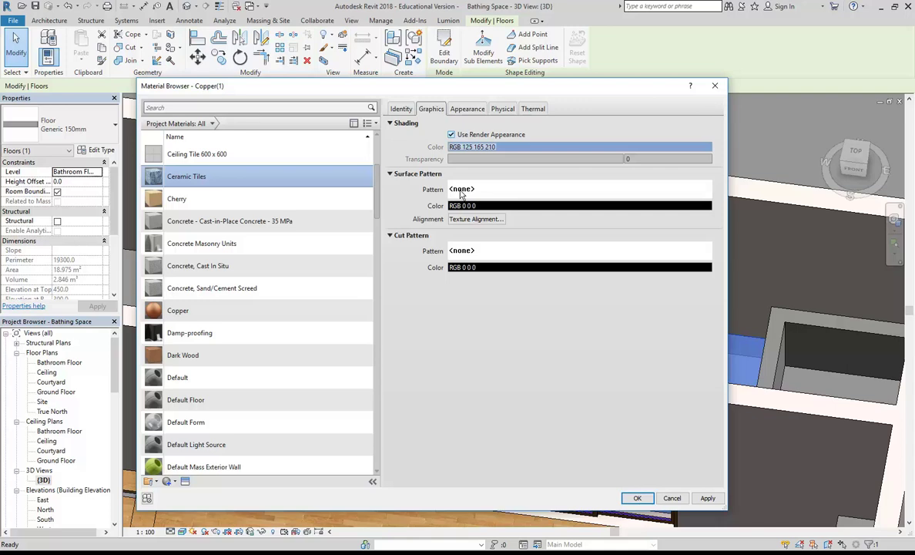
# Set the Ceramic Tiles surface pattern to the 50mm Squares model pattern.
pyautogui.click(460, 191)
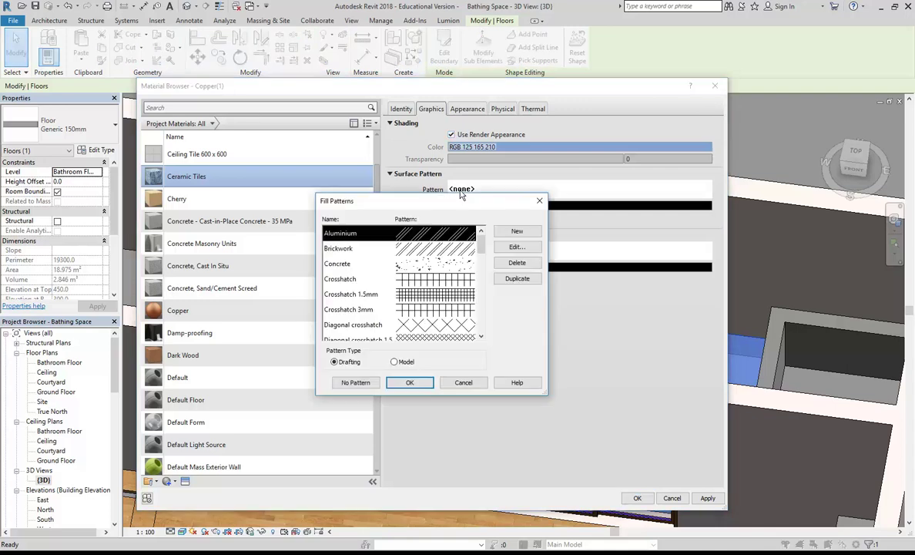
pyautogui.click(463, 382)
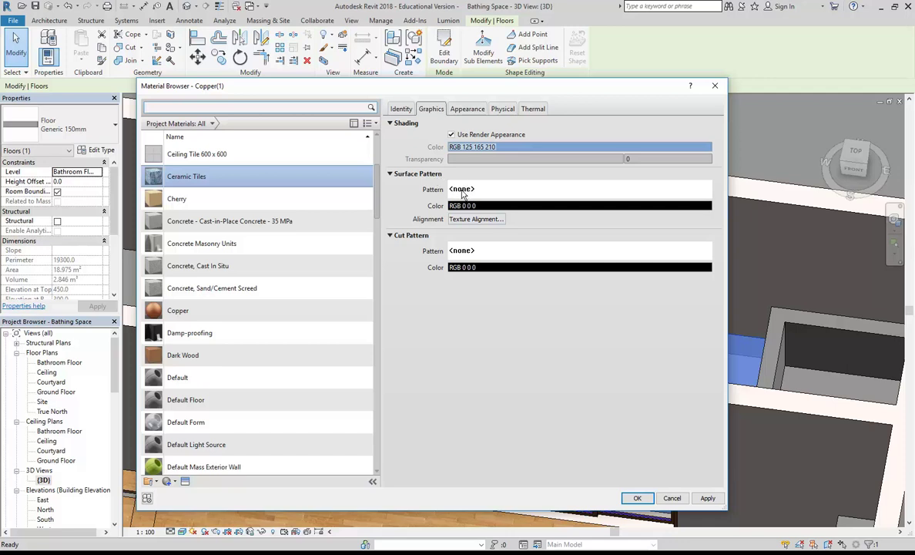
pyautogui.click(462, 191)
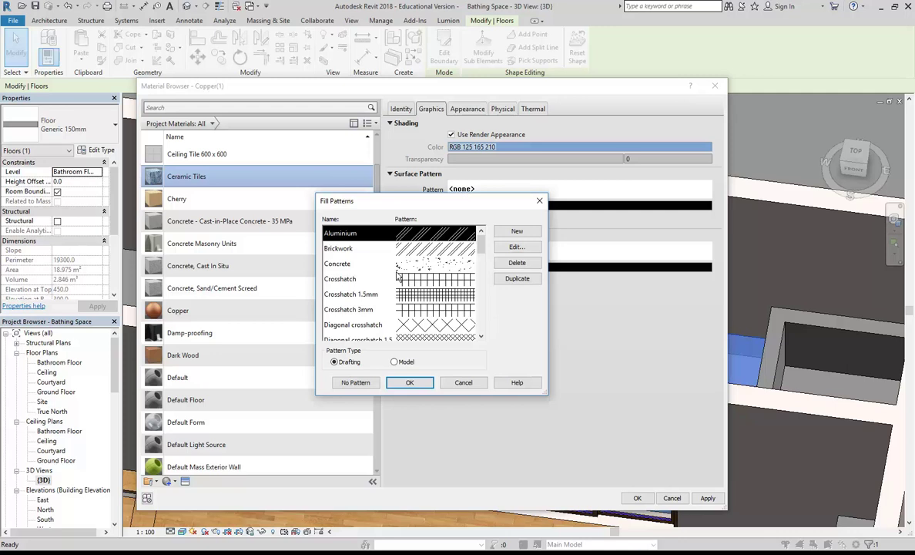
pyautogui.click(394, 361)
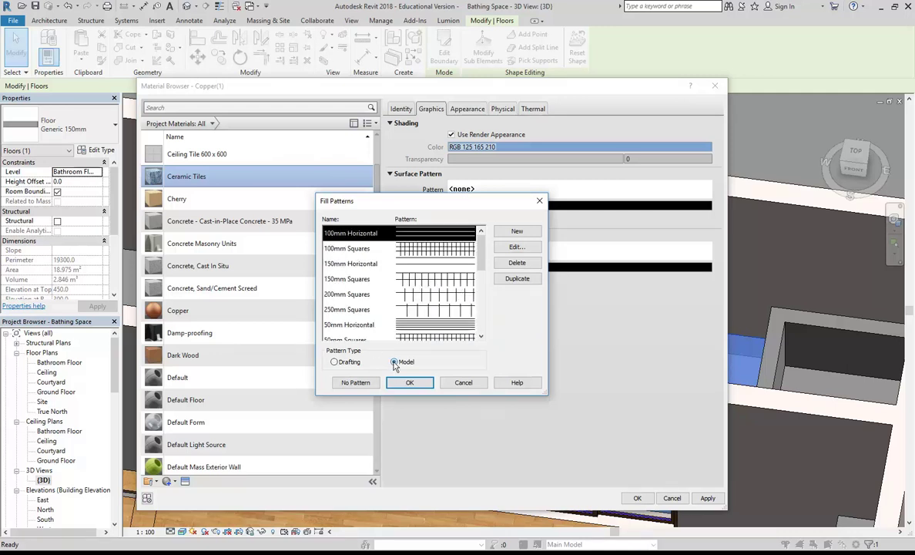
pyautogui.click(350, 279)
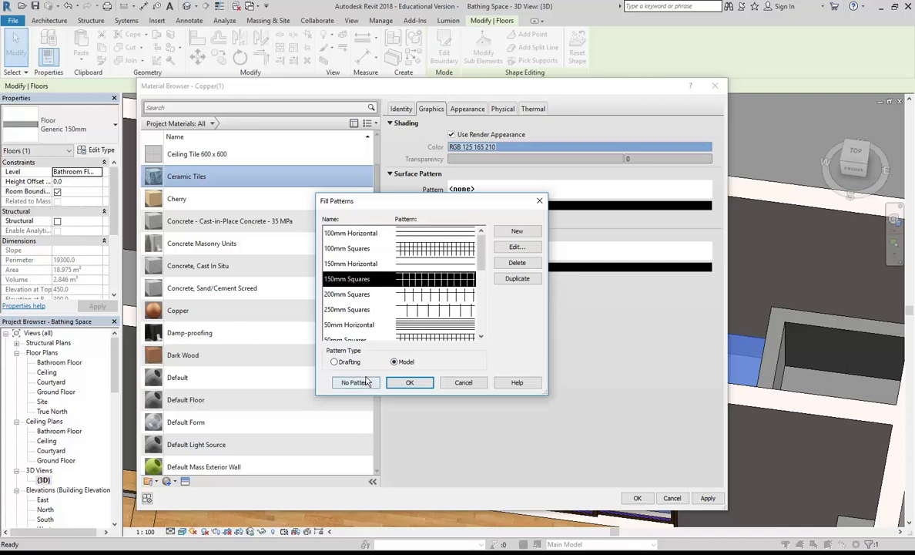
pyautogui.click(352, 248)
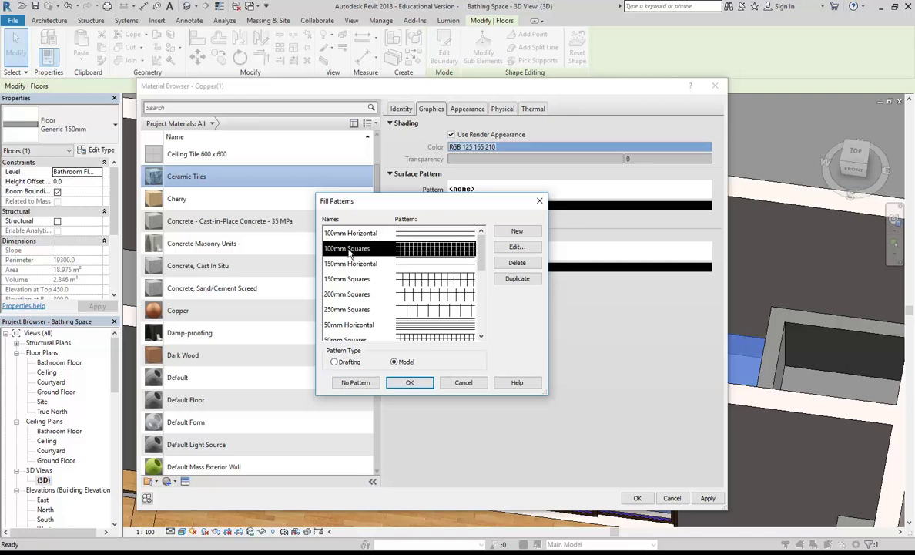
pyautogui.scroll(-1, 348, 294)
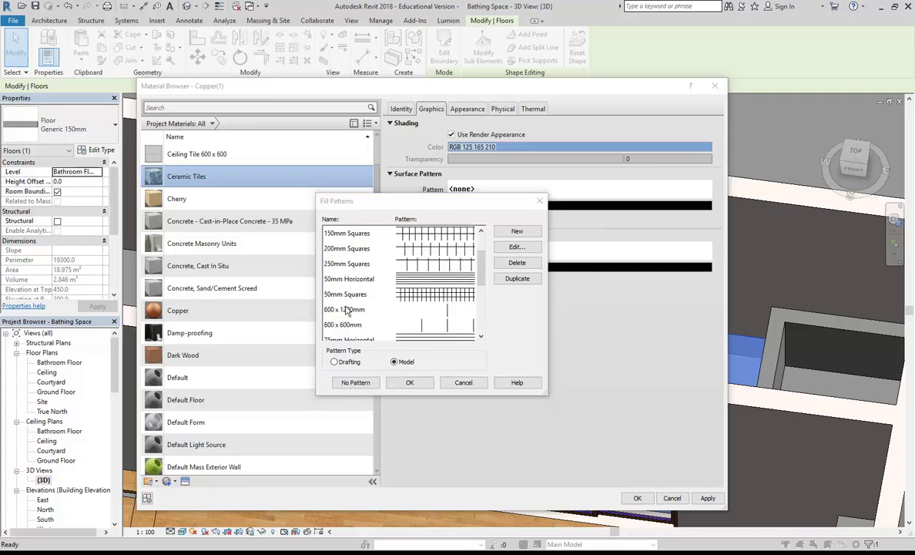
pyautogui.click(343, 295)
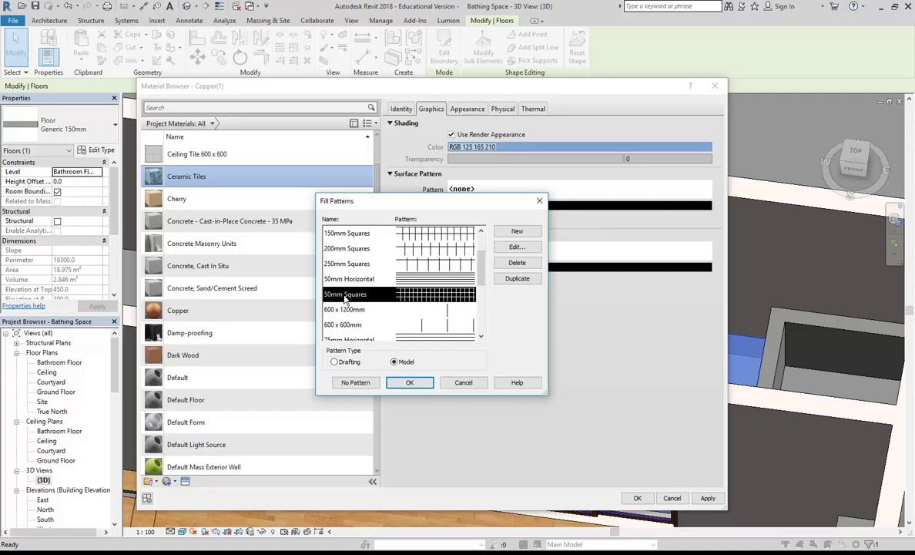
pyautogui.click(410, 383)
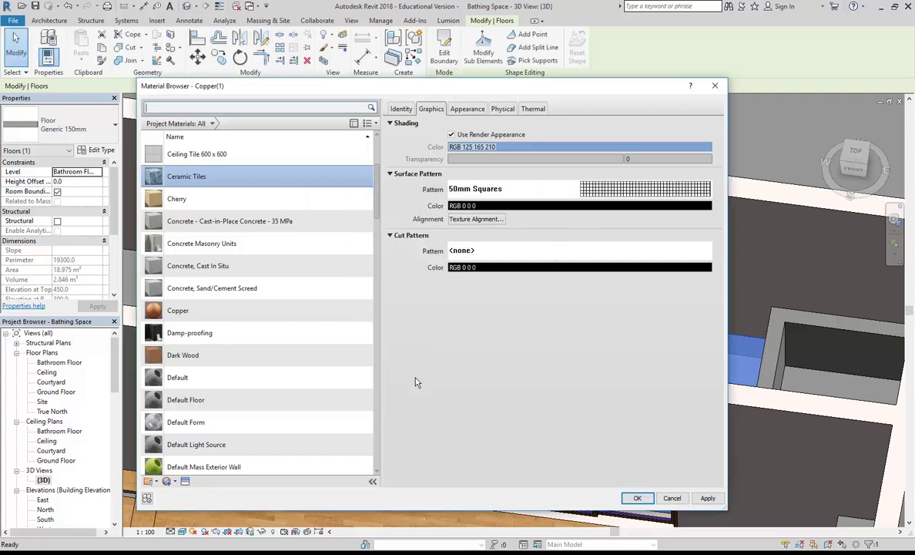
# Confirm Ceramic Tiles for the Tile Floor type and view the bathroom slab.
pyautogui.click(638, 497)
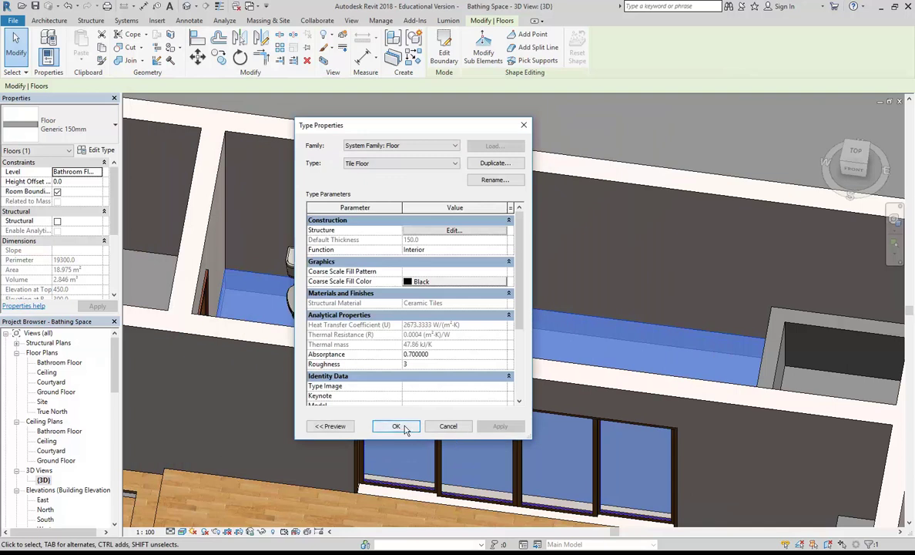
pyautogui.click(406, 425)
pyautogui.moveTo(405, 232); pyautogui.dragTo(438, 224, button='middle')
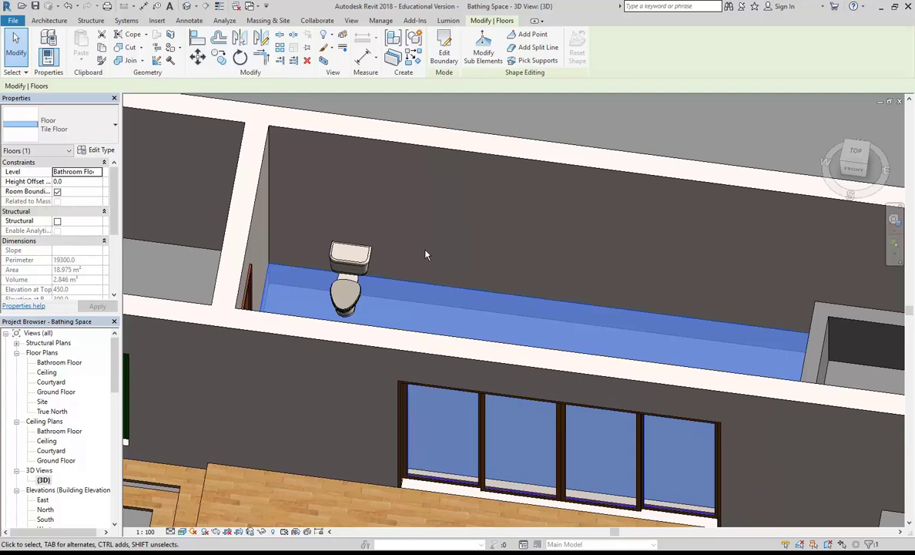
pyautogui.press('Escape')
pyautogui.scroll(4, 453, 261)
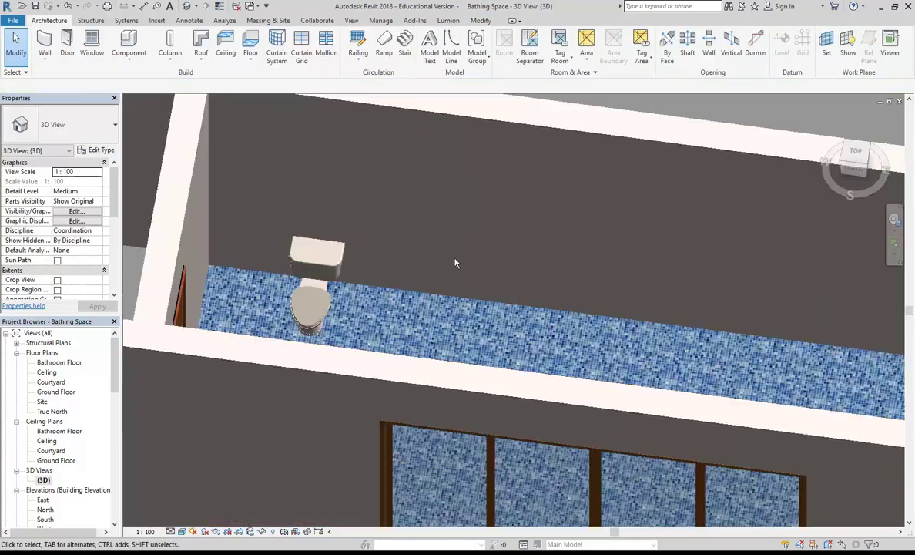
pyautogui.scroll(5, 370, 208)
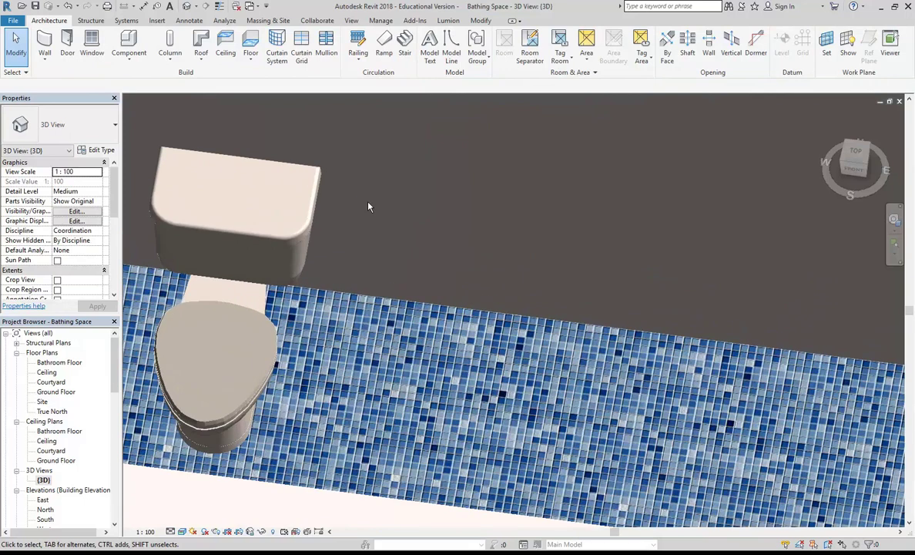
pyautogui.scroll(-5, 369, 206)
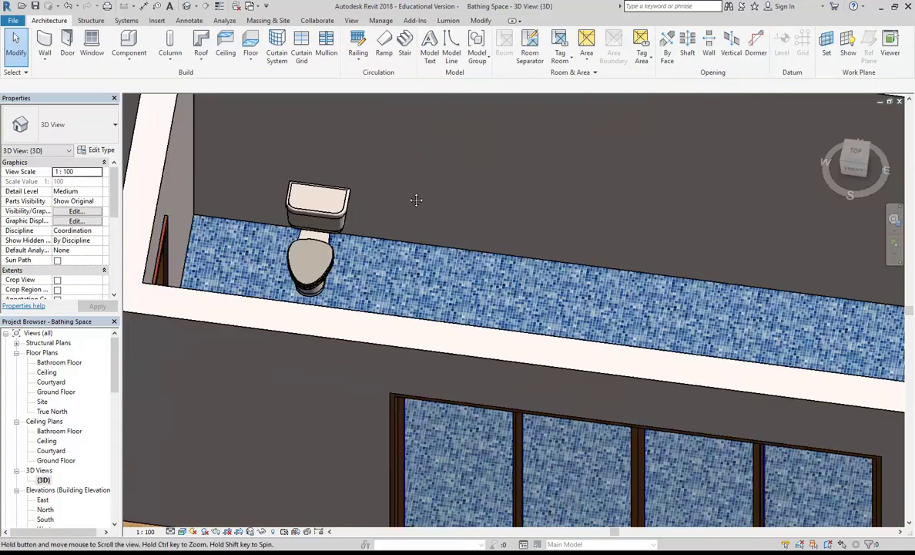
# Compare Shaded and Realistic visual styles, ending in Realistic with the floor slab selected.
pyautogui.click(182, 532)
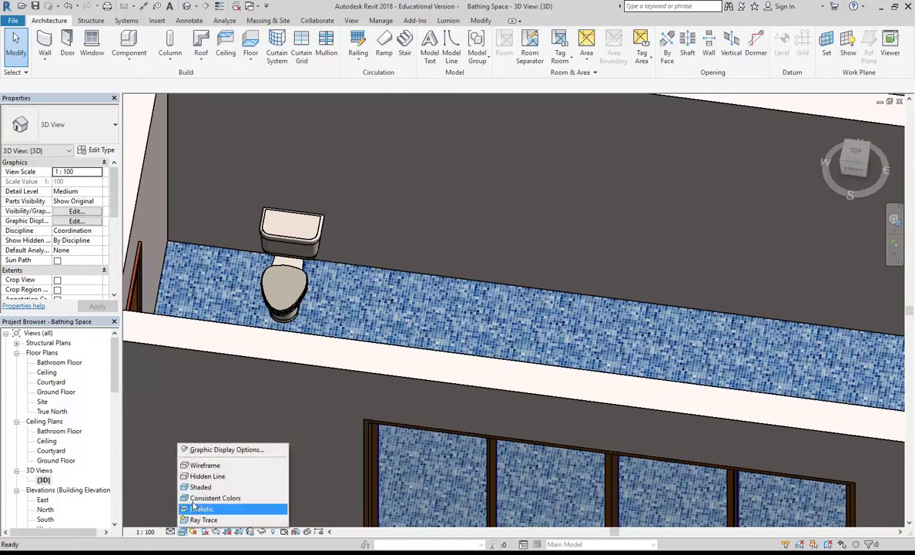
pyautogui.click(202, 488)
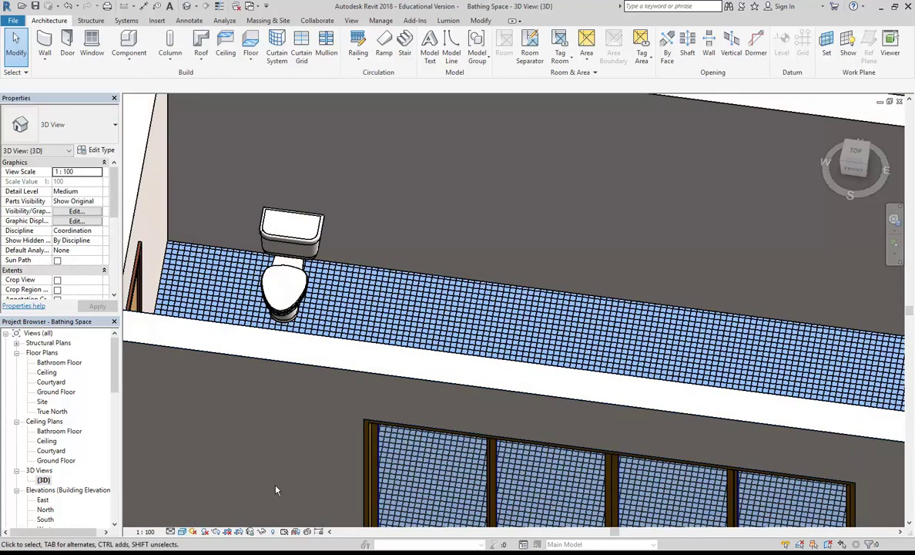
pyautogui.click(182, 532)
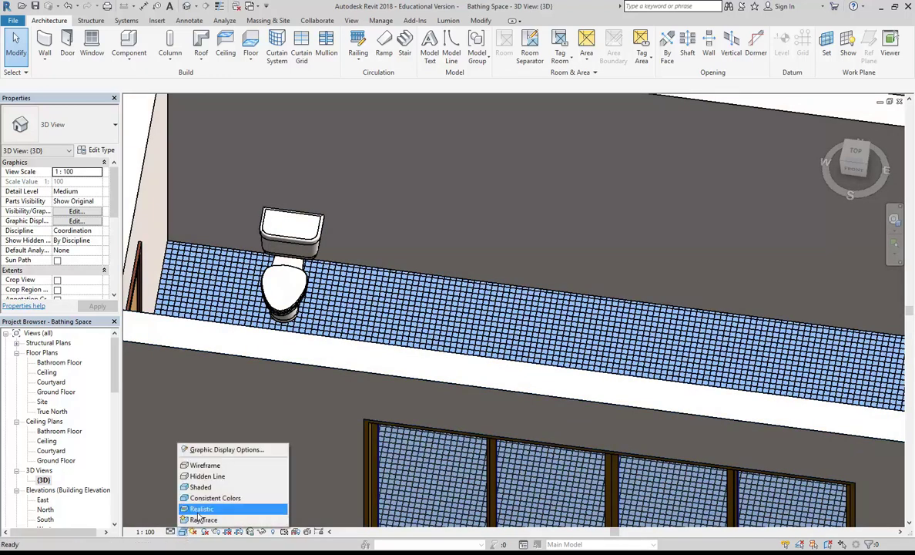
pyautogui.click(203, 508)
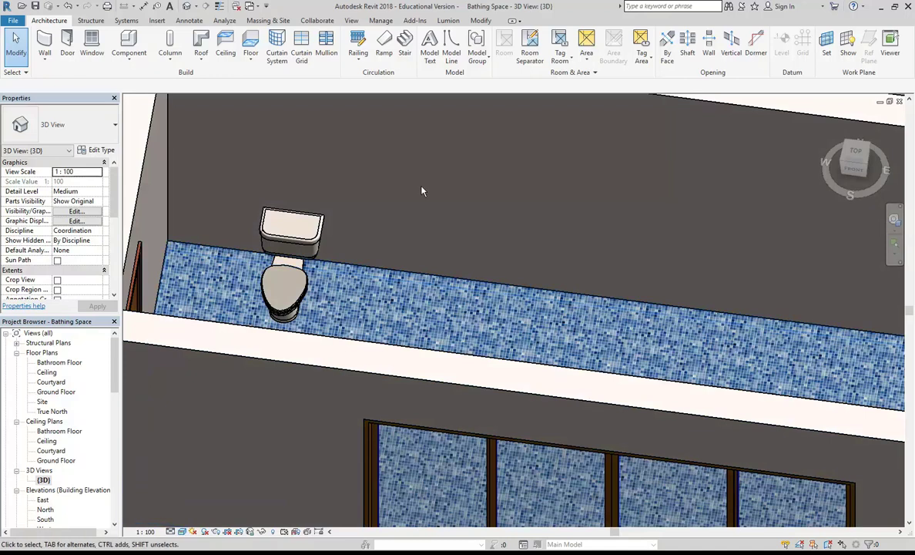
pyautogui.click(429, 289)
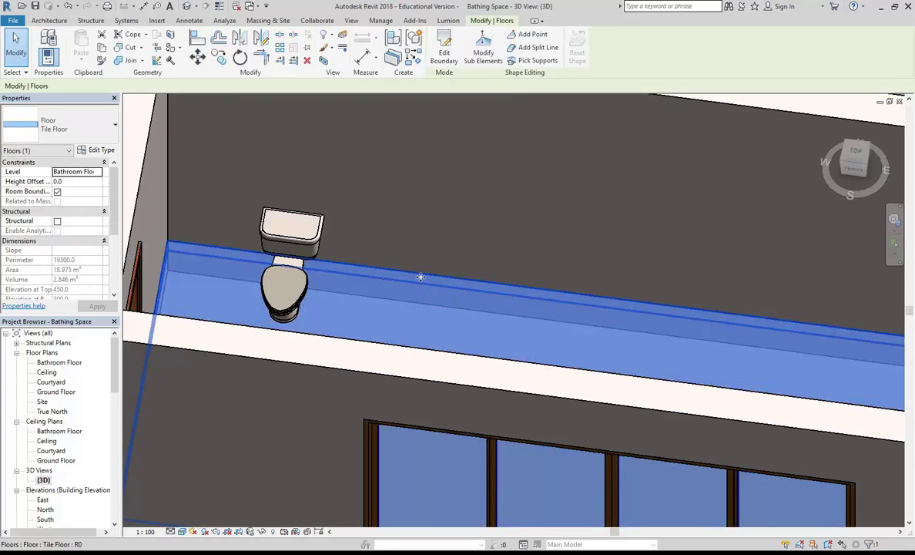
pyautogui.moveTo(419, 275)
pyautogui.keyDown('shift'); pyautogui.mouseDown(button='middle')
pyautogui.moveTo(421, 253)
pyautogui.moveTo(409, 280)
pyautogui.mouseUp(button='middle'); pyautogui.keyUp('shift')
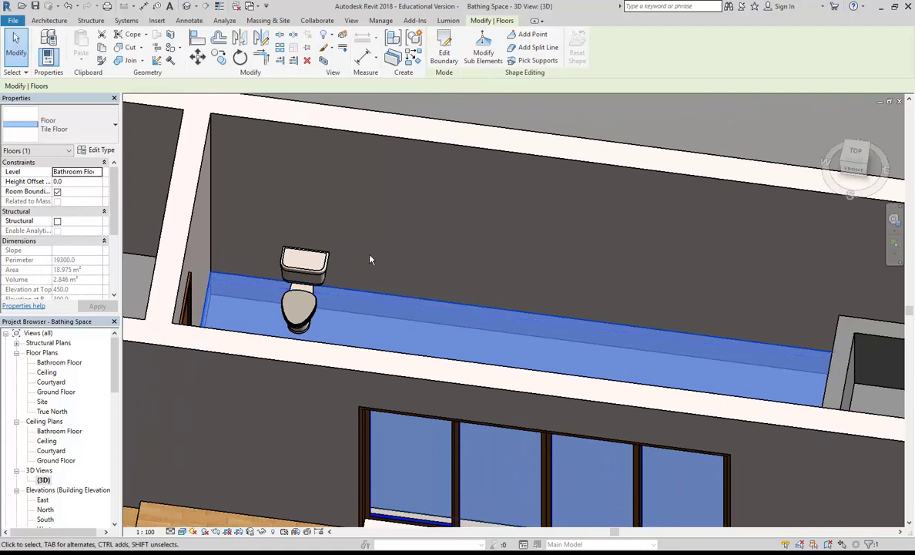
pyautogui.press('Escape')
pyautogui.click(424, 310)
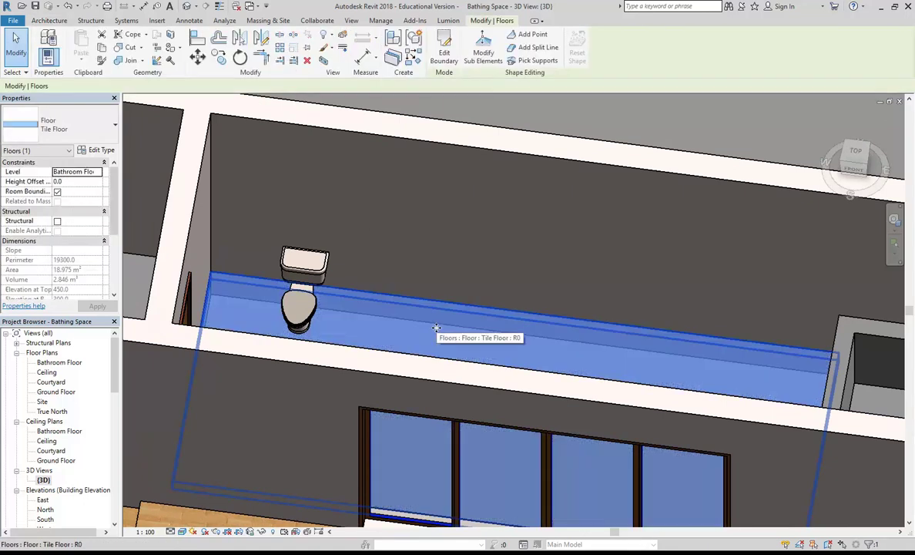
# Open the Tile Floor structure layer's Ceramic Tiles appearance and its mosaic image texture settings.
pyautogui.click(100, 150)
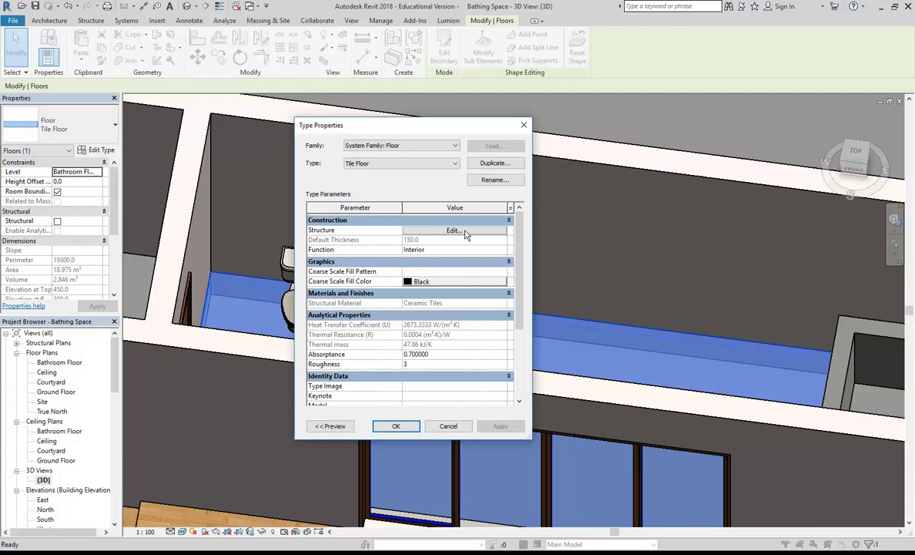
pyautogui.click(454, 230)
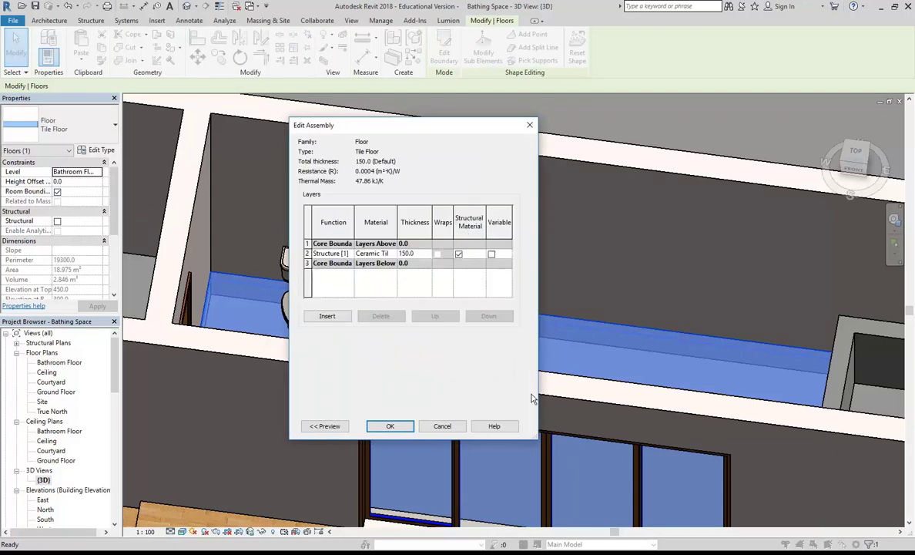
pyautogui.moveTo(537, 438); pyautogui.dragTo(646, 490)
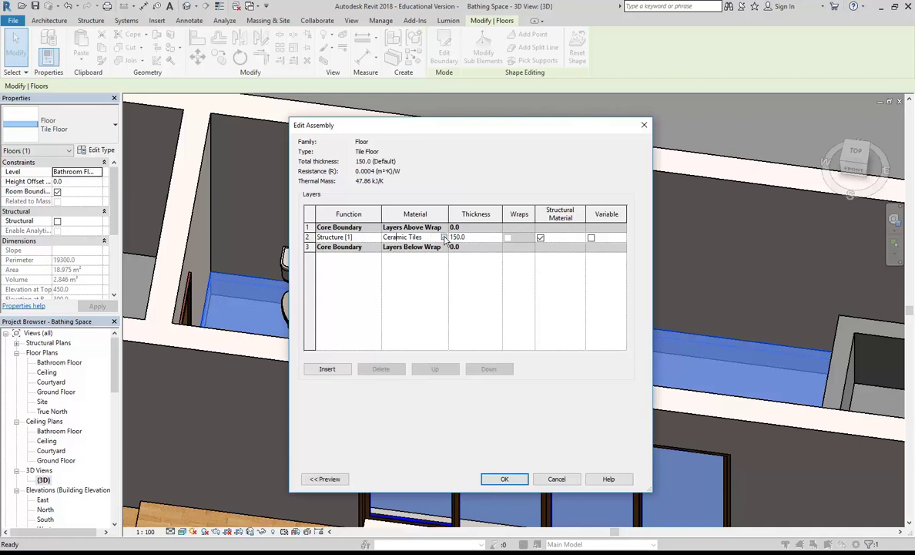
pyautogui.click(445, 238)
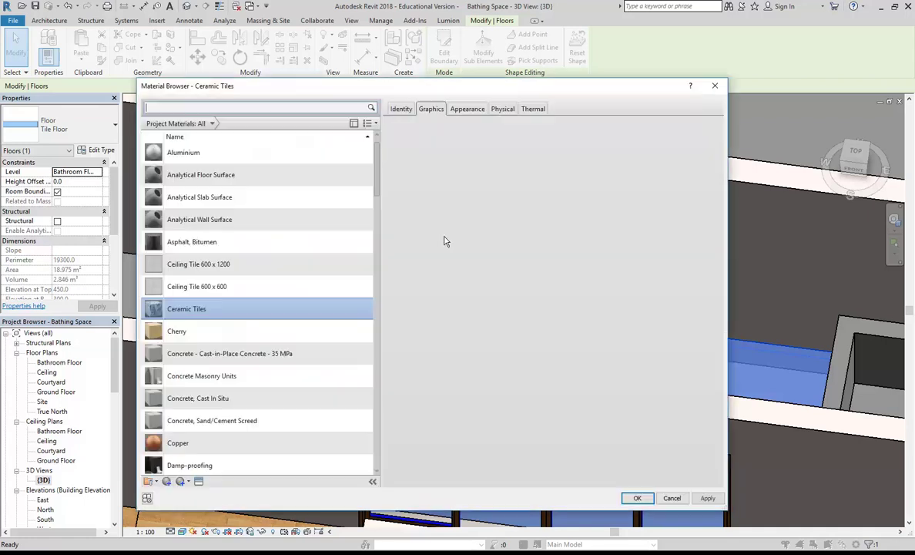
pyautogui.click(466, 112)
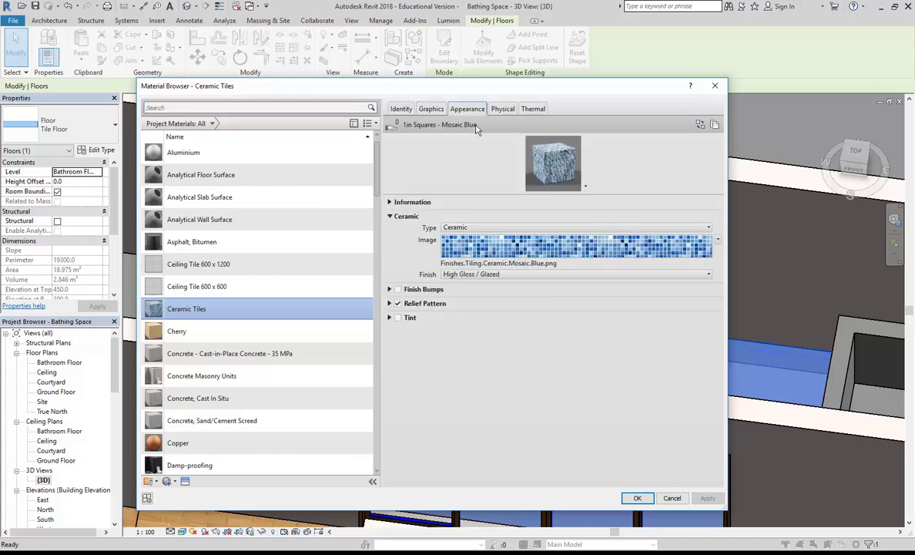
pyautogui.moveTo(537, 255)
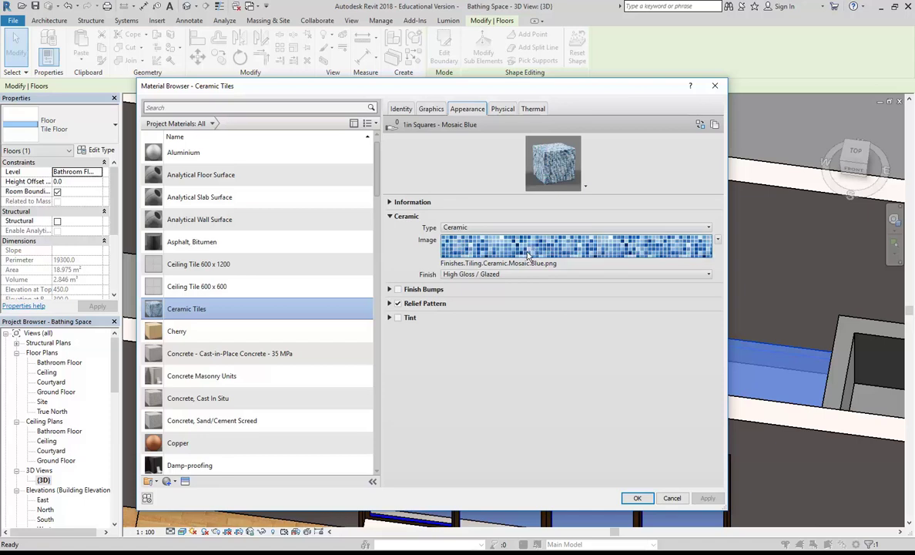
pyautogui.click(514, 248)
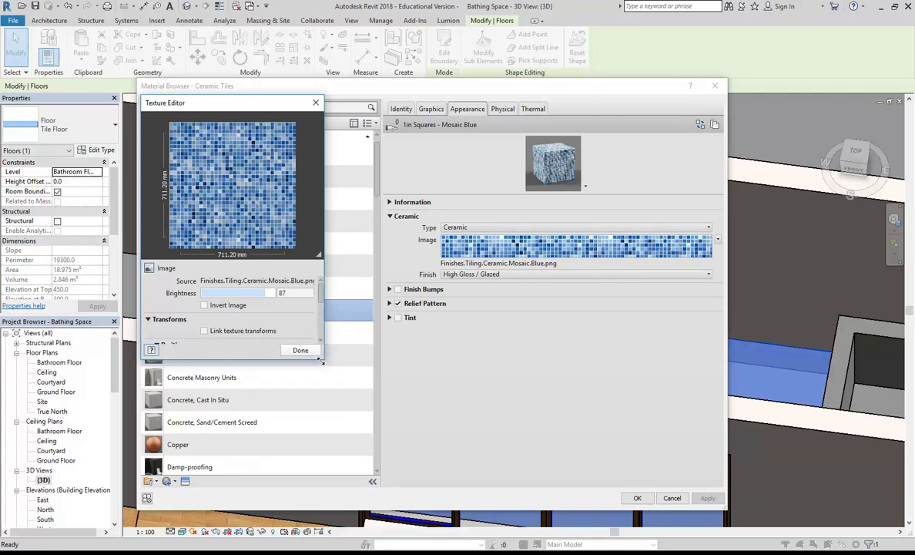
# Set the mosaic texture sample size to 1400 mm wide and 1400 mm high.
pyautogui.moveTo(323, 360); pyautogui.dragTo(415, 519)
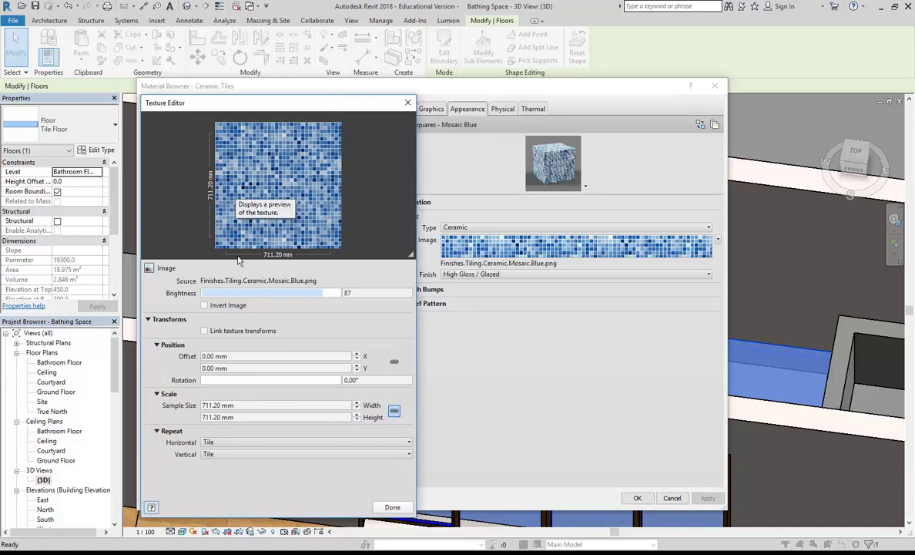
pyautogui.click(252, 402)
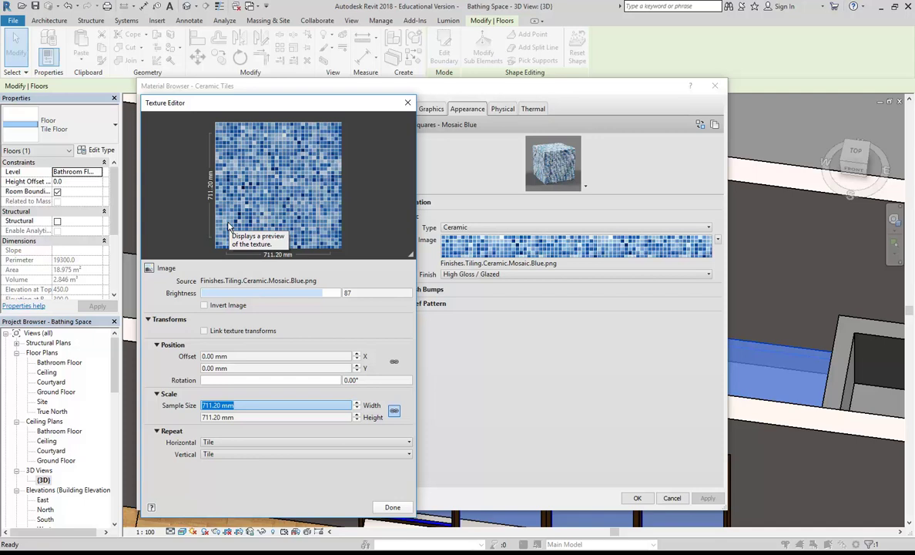
pyautogui.write('1400')
pyautogui.doubleClick(246, 405)
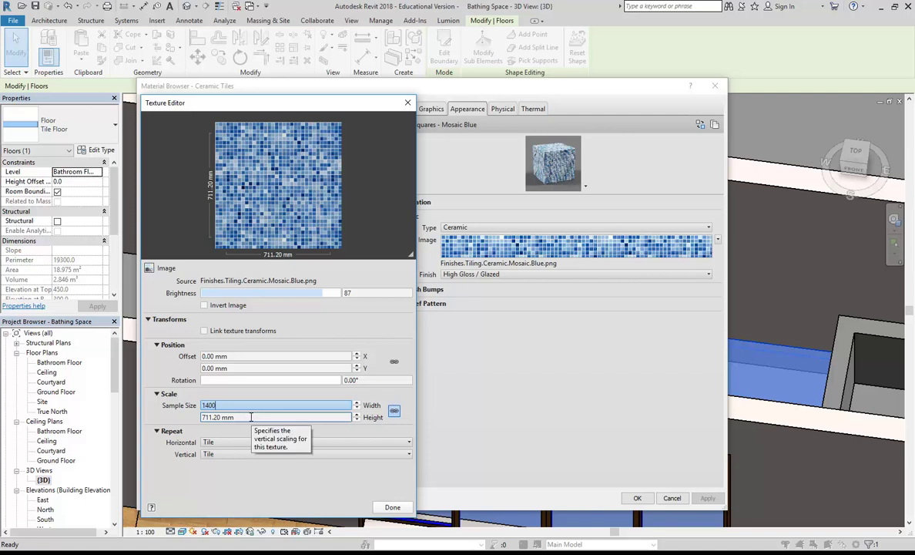
pyautogui.press('Tab')
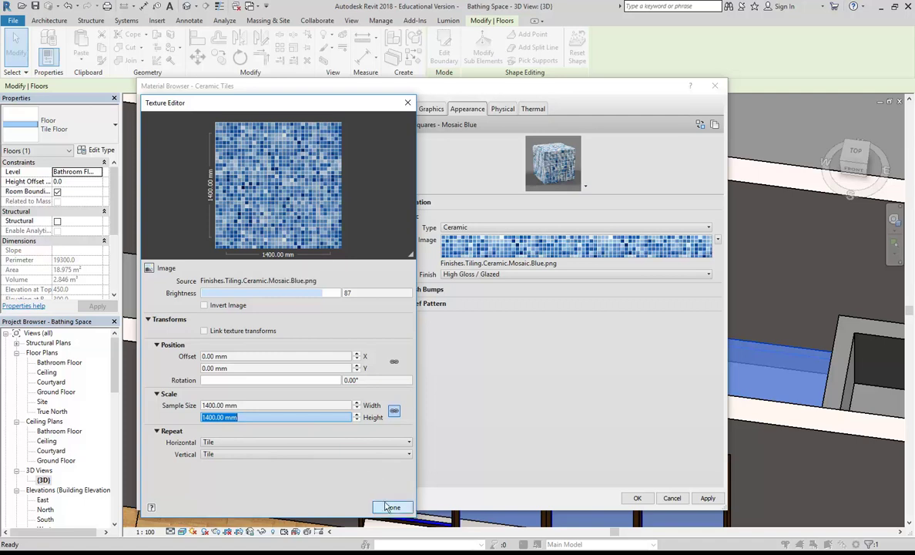
pyautogui.click(390, 507)
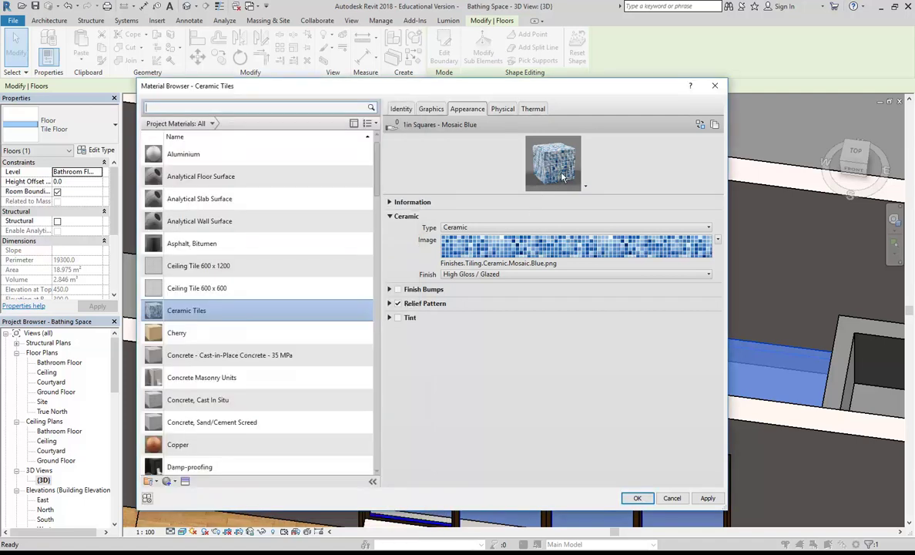
# Enlarge the material preview and render it on a flat plane at production quality.
pyautogui.click(586, 187)
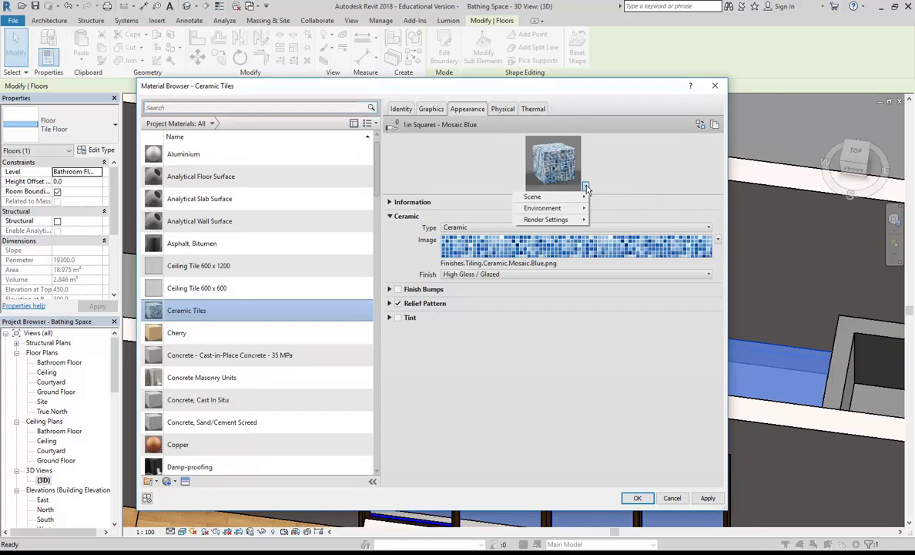
pyautogui.moveTo(588, 199)
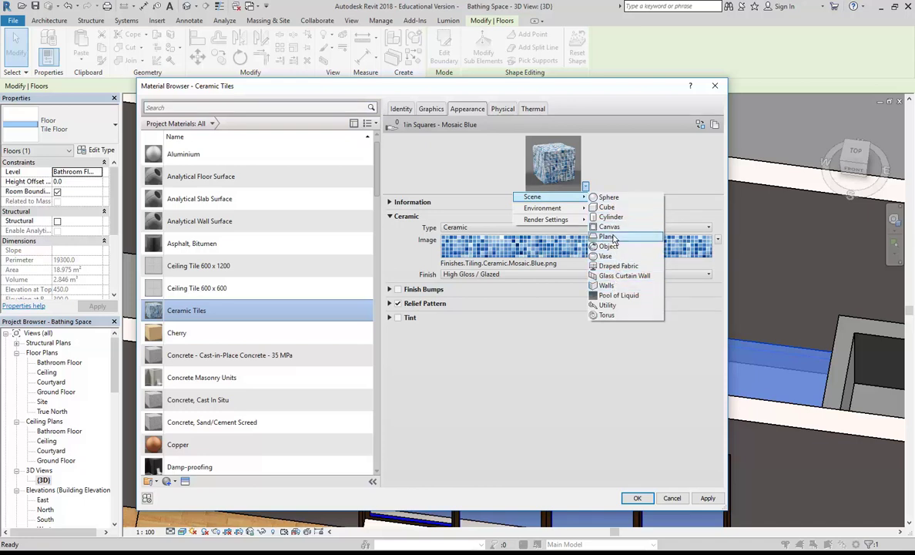
pyautogui.click(608, 237)
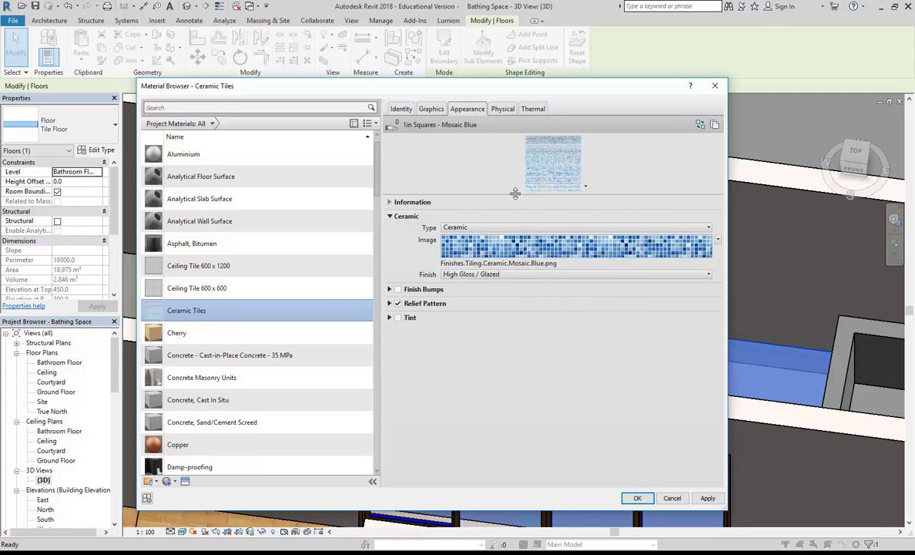
pyautogui.click(539, 166)
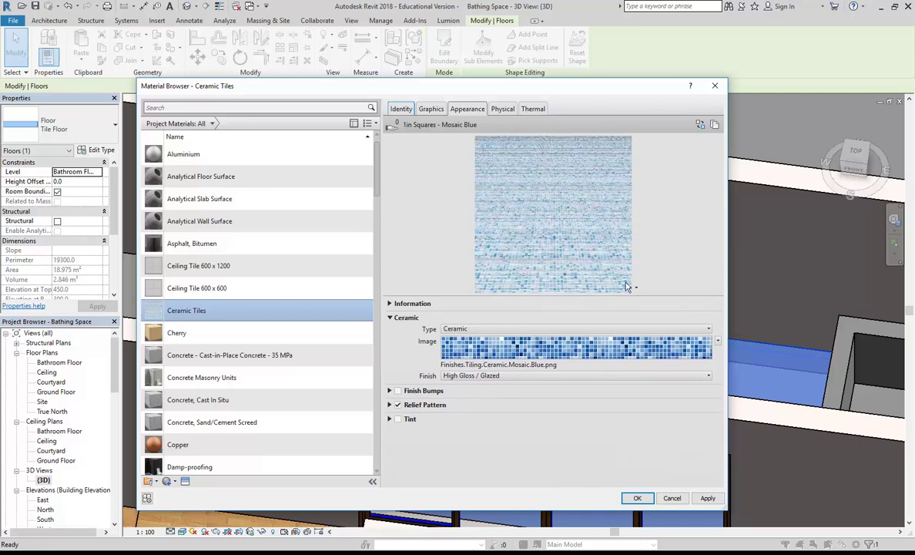
pyautogui.click(636, 287)
pyautogui.moveTo(624, 320)
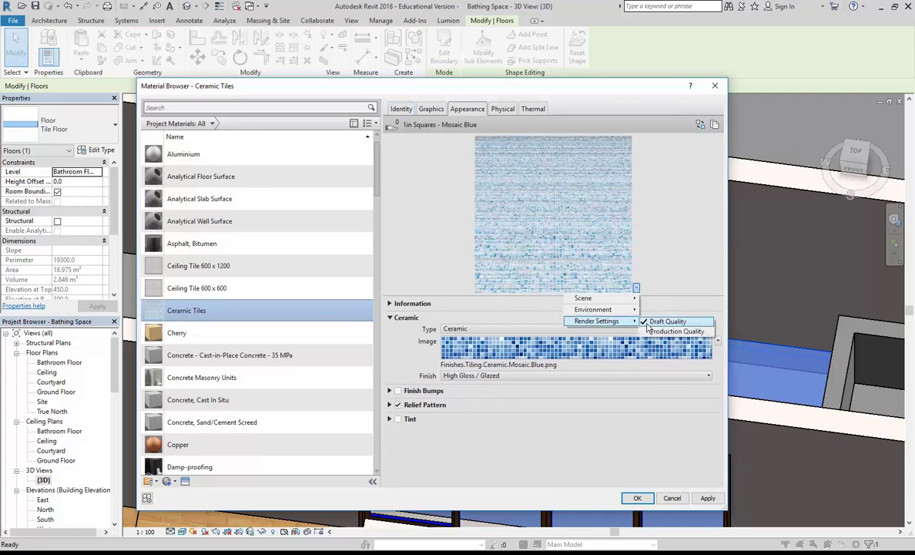
pyautogui.click(677, 331)
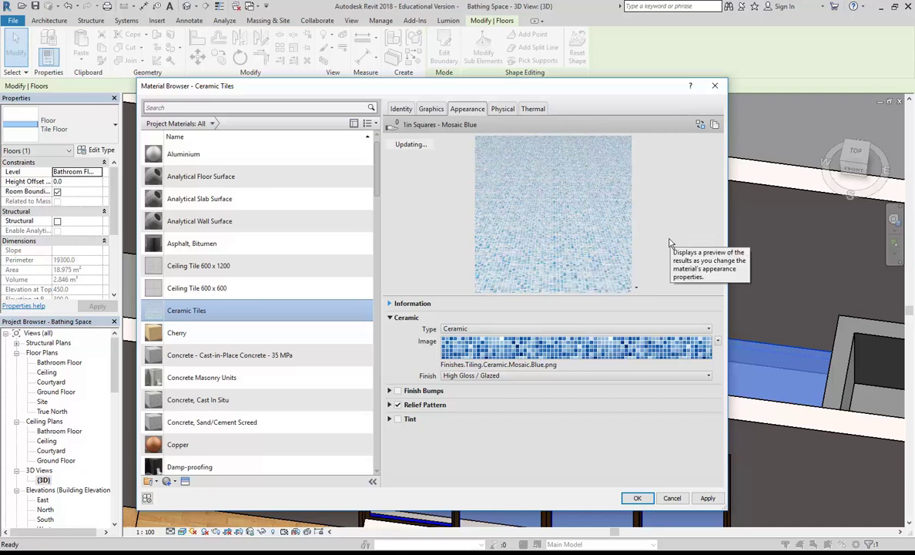
pyautogui.click(636, 289)
pyautogui.moveTo(616, 299)
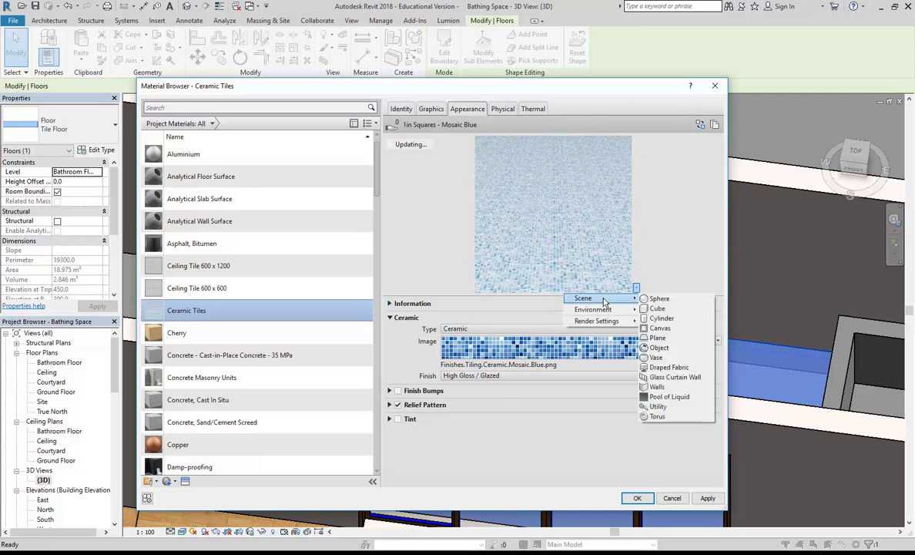
pyautogui.click(663, 308)
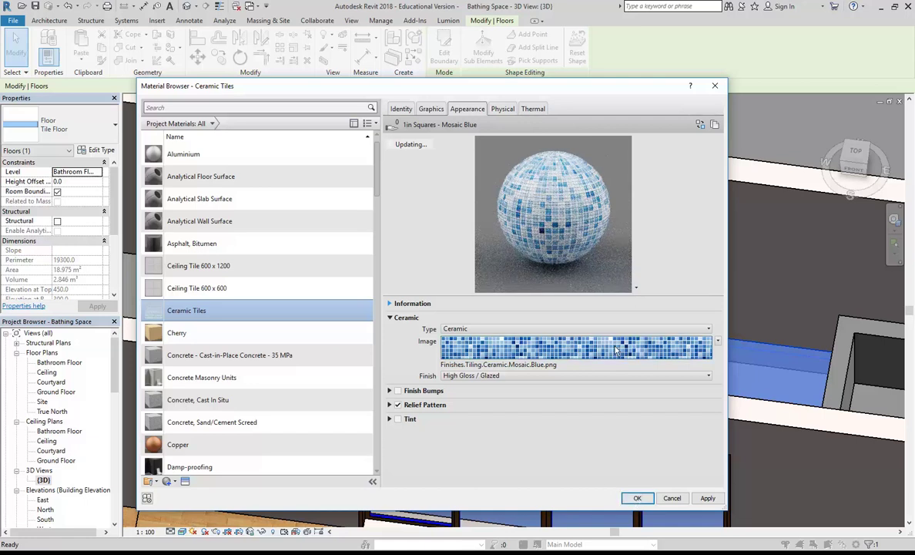
# Accept Ceramic Tiles and close the Material Browser, Edit Assembly and Type Properties.
pyautogui.click(637, 499)
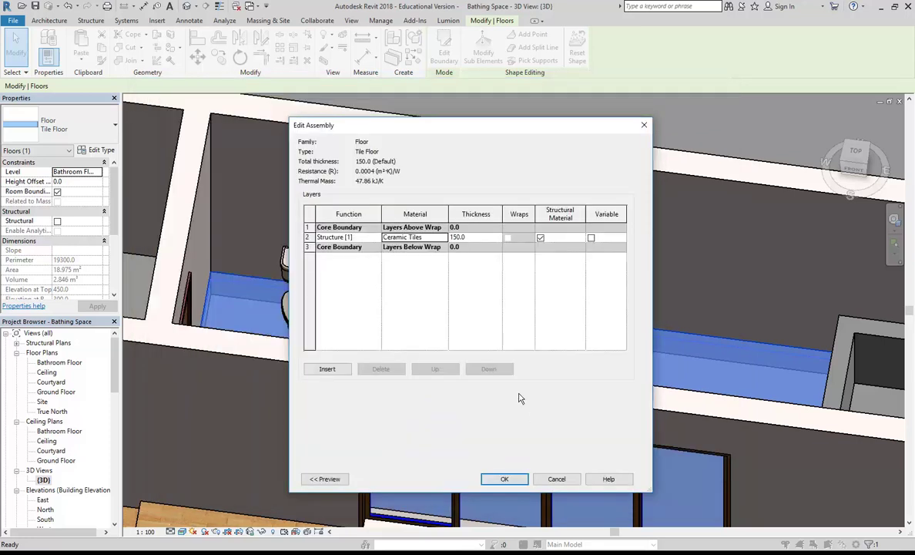
pyautogui.click(493, 478)
pyautogui.click(453, 452)
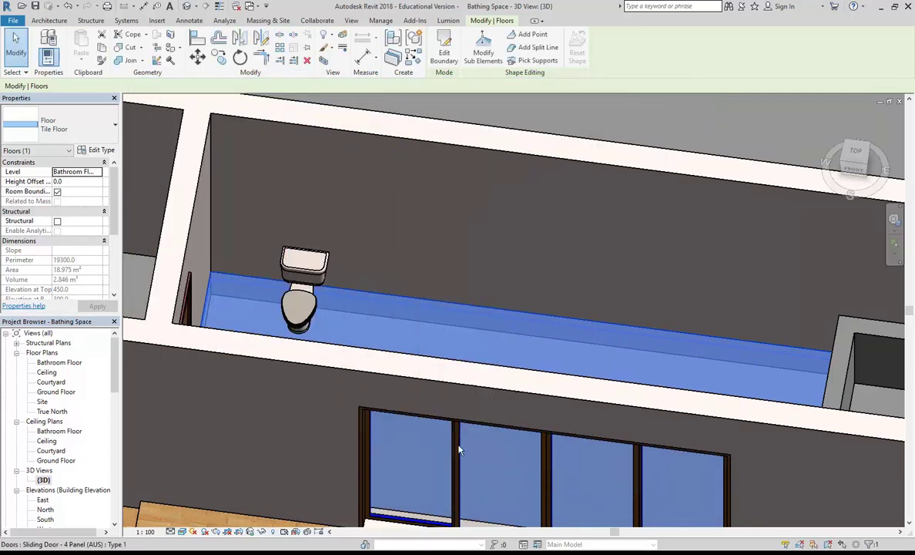
# Orbit around the room to the bath and select the in-place bath model.
pyautogui.press('Escape')
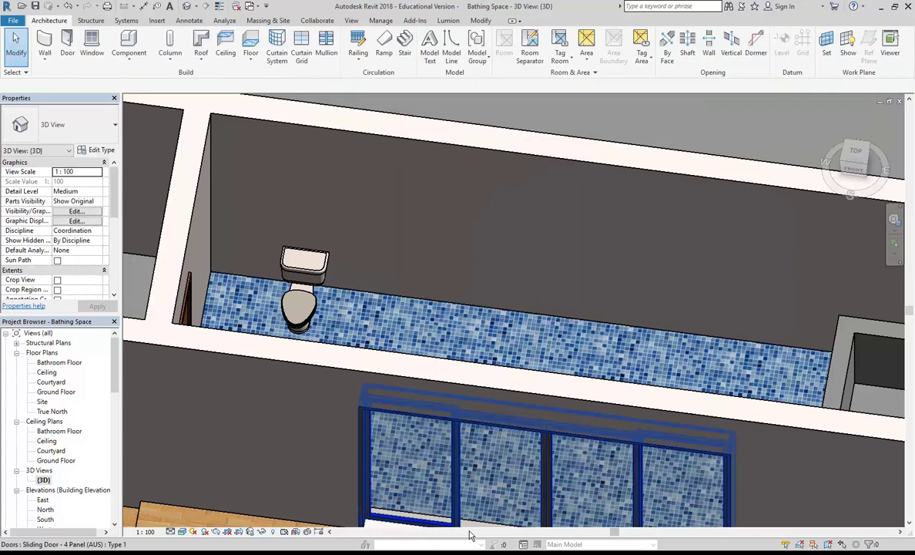
pyautogui.scroll(-3, 454, 253)
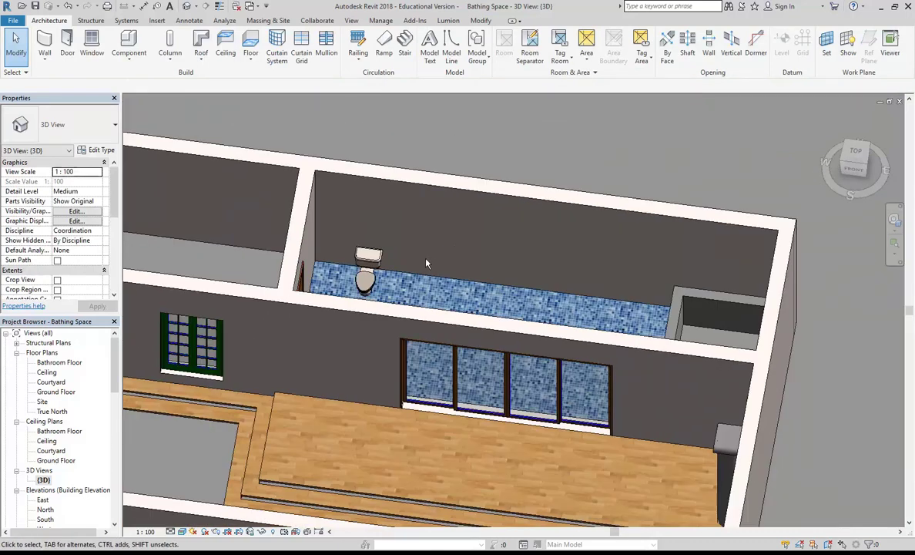
pyautogui.keyDown('shift'); pyautogui.moveTo(426, 263); pyautogui.dragTo(503, 203, button='middle'); pyautogui.keyUp('shift')
pyautogui.keyDown('shift'); pyautogui.moveTo(471, 247); pyautogui.dragTo(431, 195, button='middle'); pyautogui.keyUp('shift')
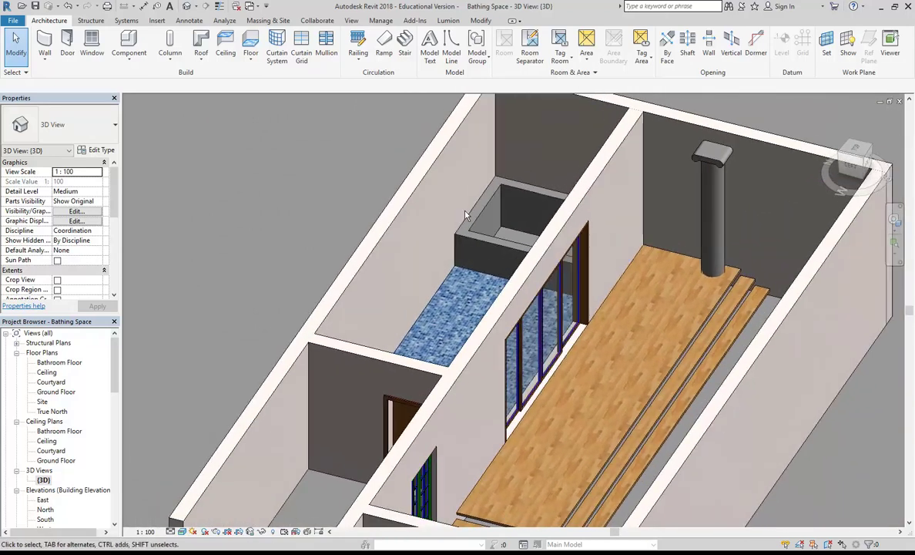
pyautogui.scroll(3, 477, 204)
pyautogui.keyDown('shift'); pyautogui.moveTo(531, 211); pyautogui.dragTo(414, 231, button='middle'); pyautogui.keyUp('shift')
pyautogui.click(414, 230)
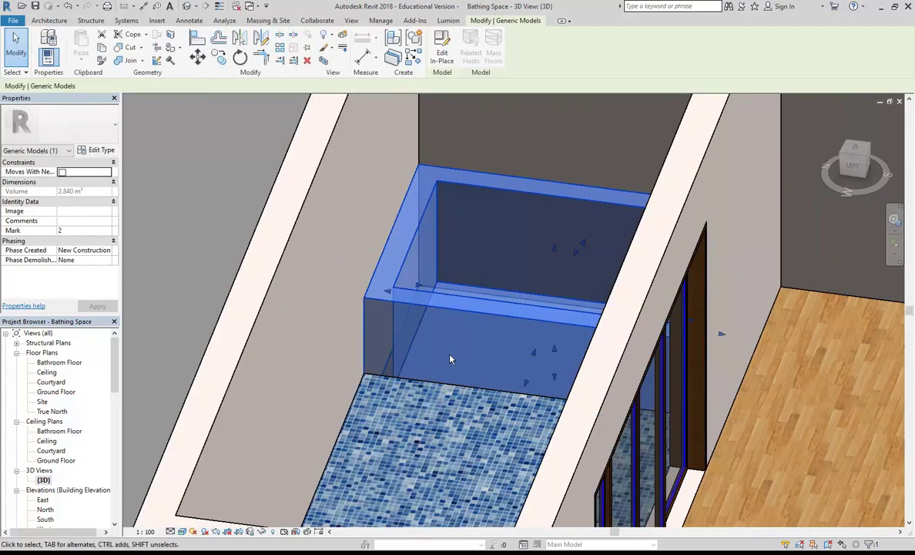
pyautogui.moveTo(451, 359); pyautogui.dragTo(409, 297)
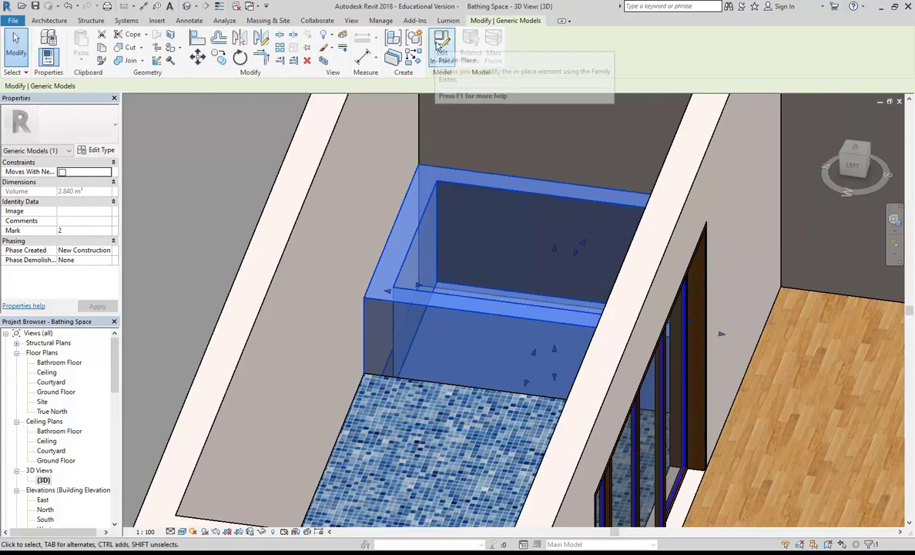
# Edit the bath in place and assign Ceramic Tiles to its extrusion.
pyautogui.click(438, 46)
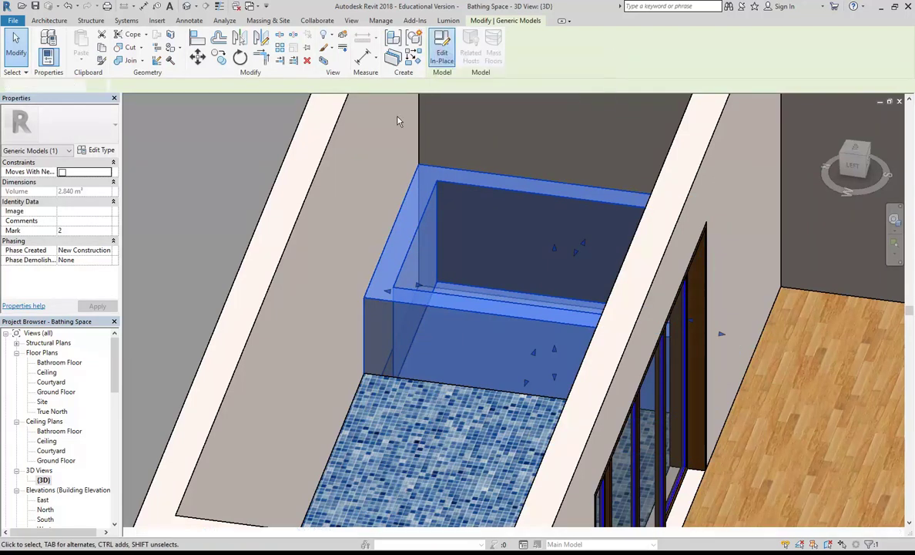
pyautogui.click(376, 267)
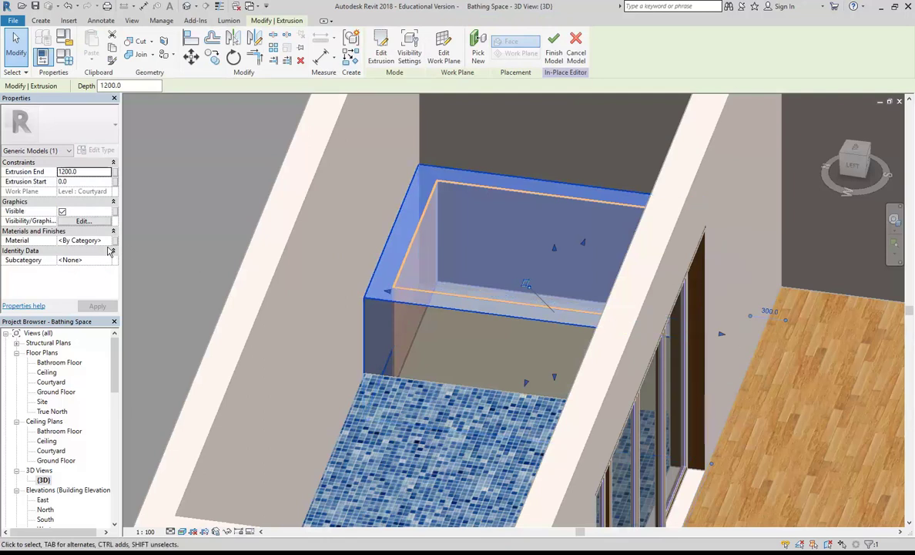
pyautogui.click(81, 241)
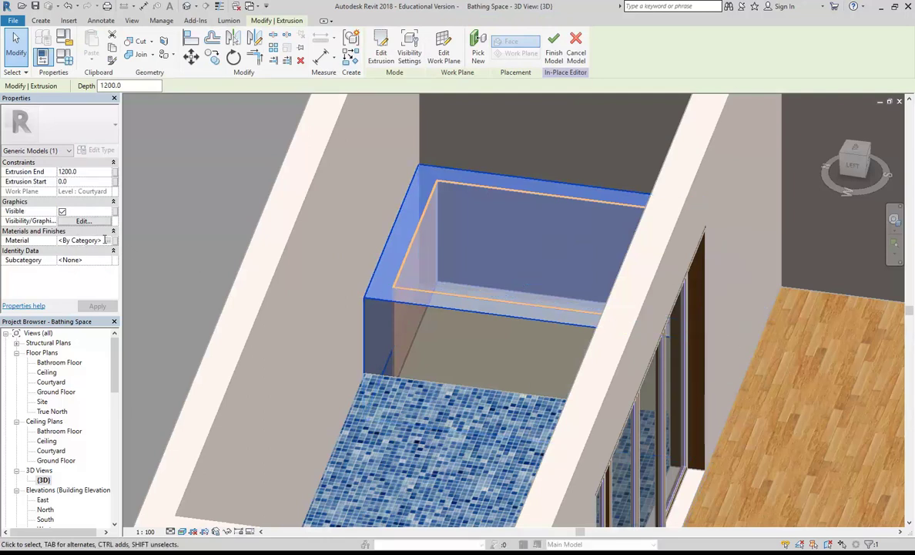
pyautogui.click(108, 241)
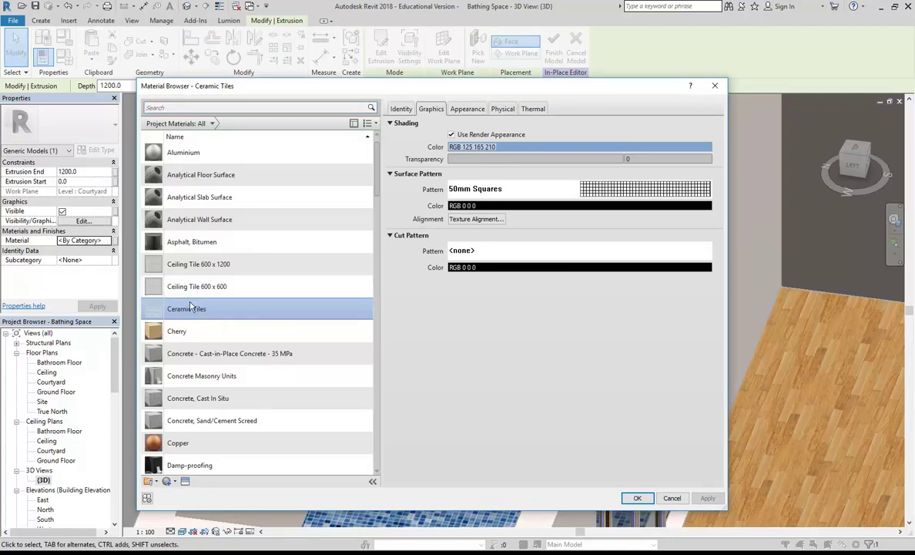
pyautogui.click(637, 497)
pyautogui.click(343, 255)
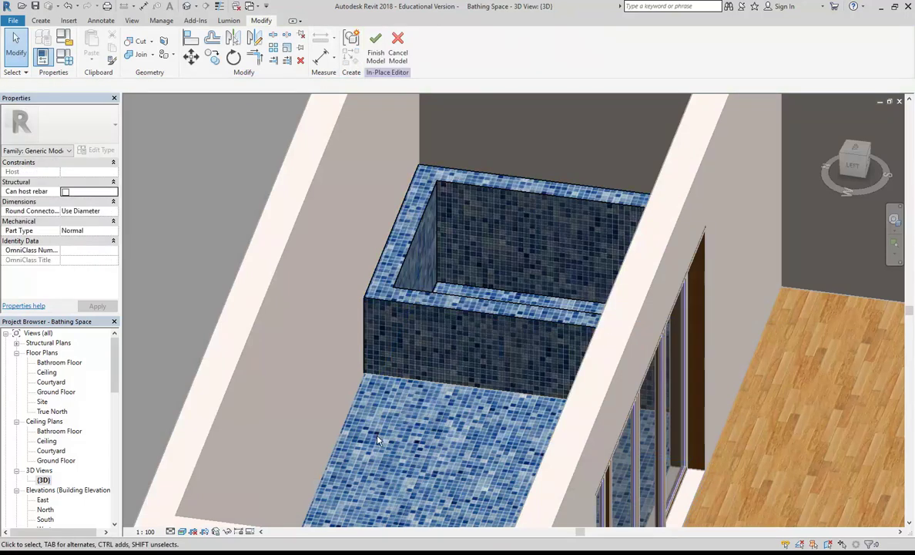
pyautogui.scroll(-3, 377, 439)
pyautogui.keyDown('shift'); pyautogui.moveTo(377, 440); pyautogui.dragTo(359, 438, button='middle'); pyautogui.keyUp('shift')
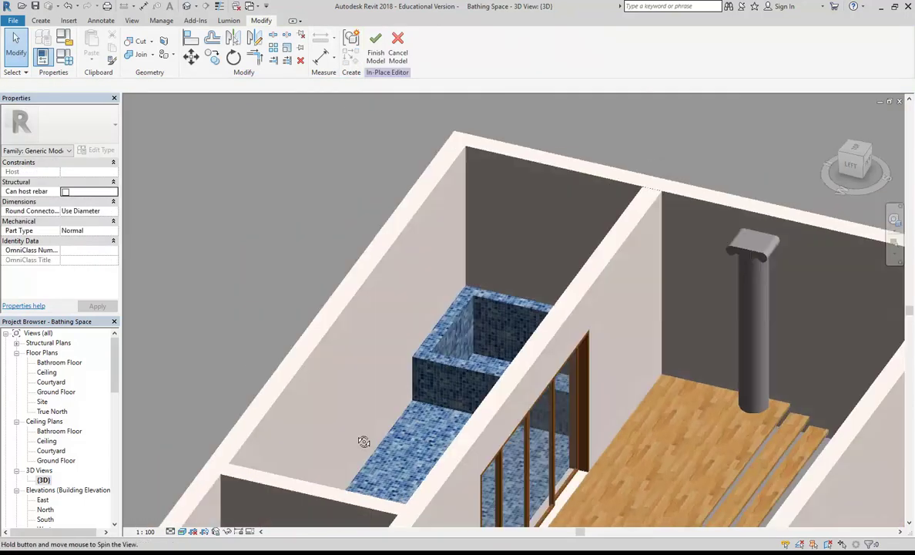
pyautogui.click(375, 44)
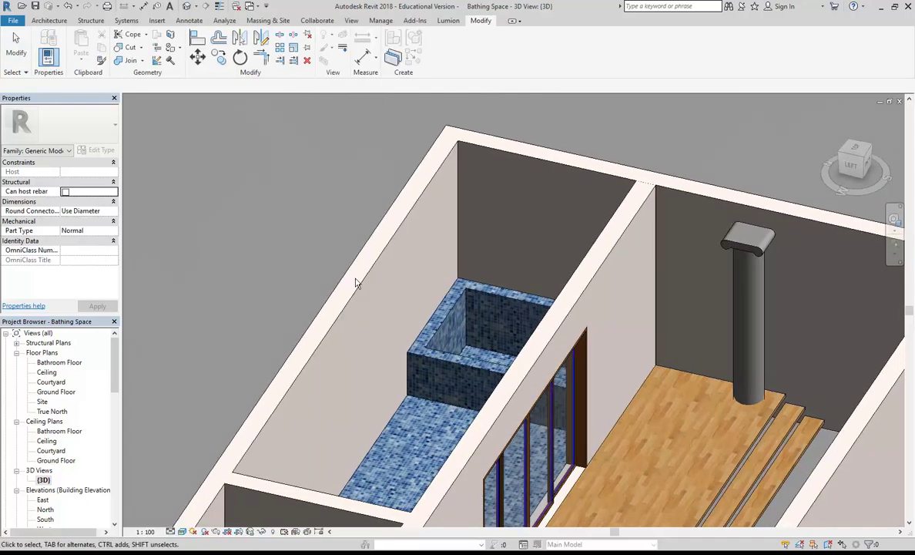
pyautogui.moveTo(382, 335)
pyautogui.keyDown('shift'); pyautogui.mouseDown(button='middle')
pyautogui.moveTo(384, 355)
pyautogui.moveTo(392, 308)
pyautogui.moveTo(393, 325)
pyautogui.mouseUp(button='middle'); pyautogui.keyUp('shift')
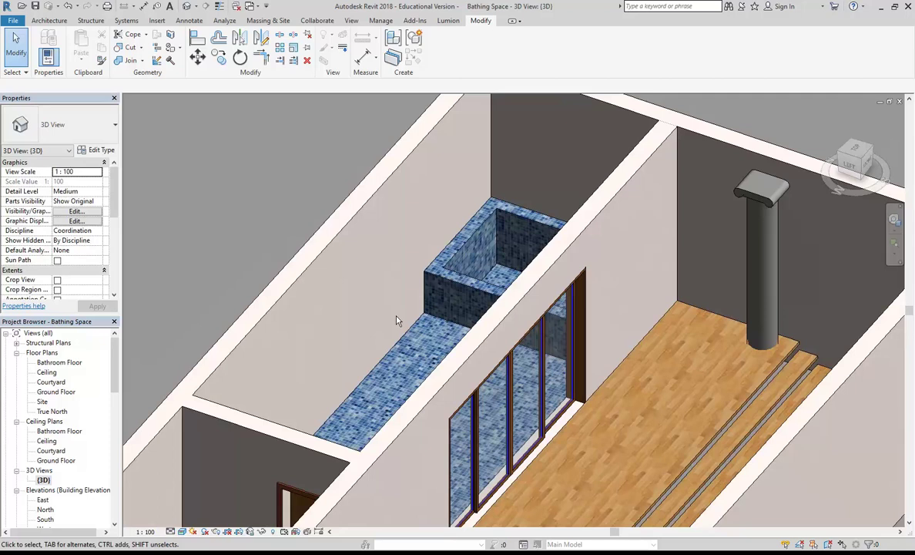
pyautogui.keyDown('shift'); pyautogui.moveTo(376, 285); pyautogui.dragTo(418, 297, button='middle'); pyautogui.keyUp('shift')
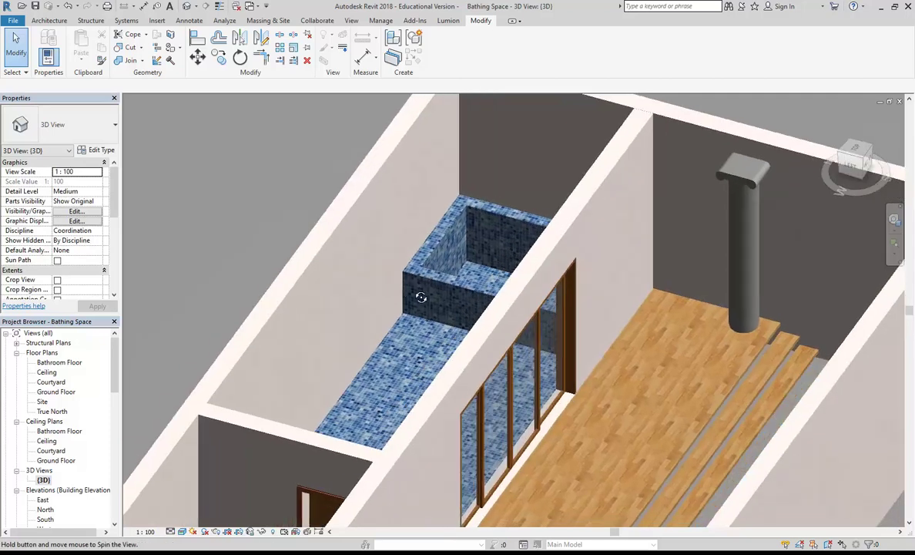
pyautogui.scroll(2, 440, 216)
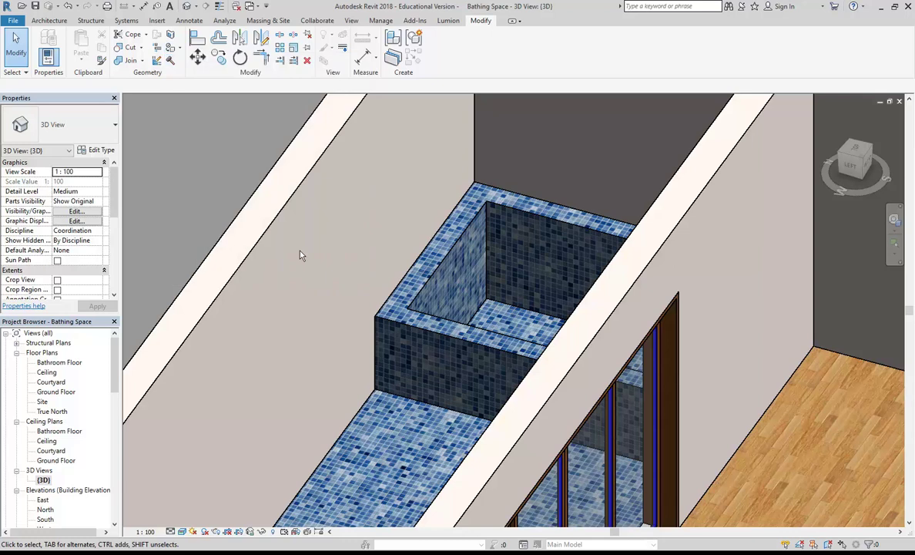
pyautogui.scroll(-4, 325, 247)
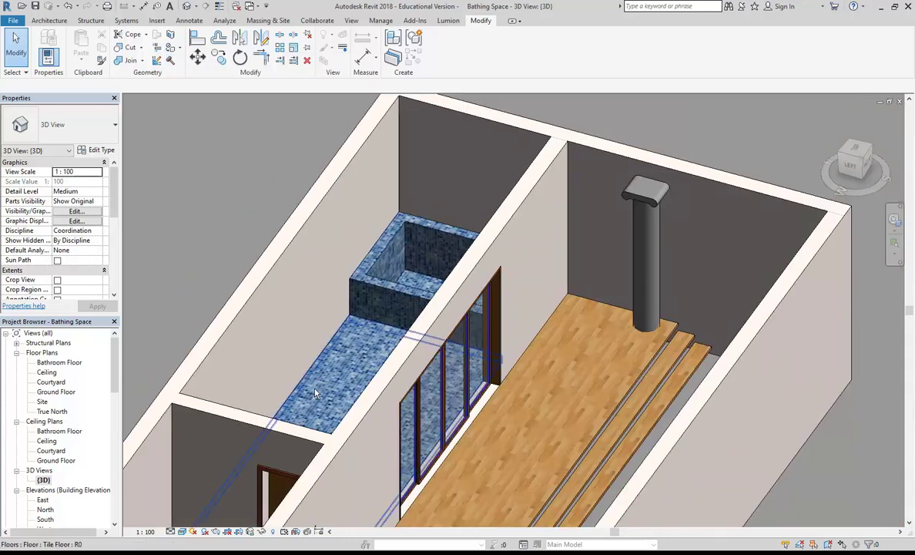
pyautogui.click(242, 314)
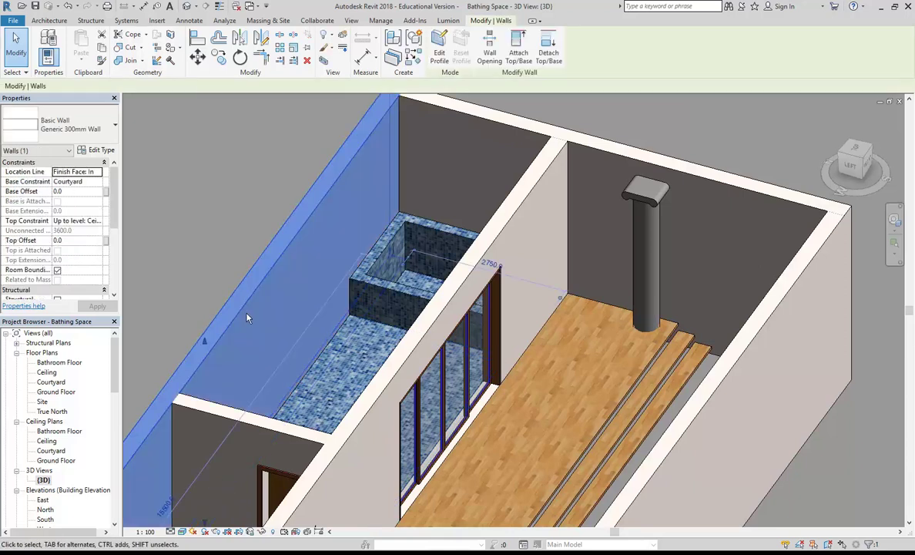
pyautogui.click(96, 151)
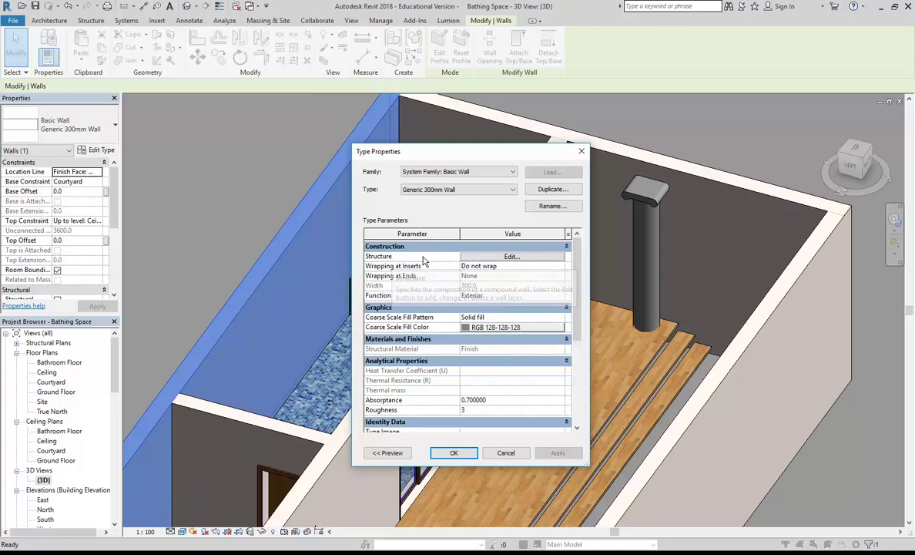
pyautogui.click(510, 256)
pyautogui.click(541, 263)
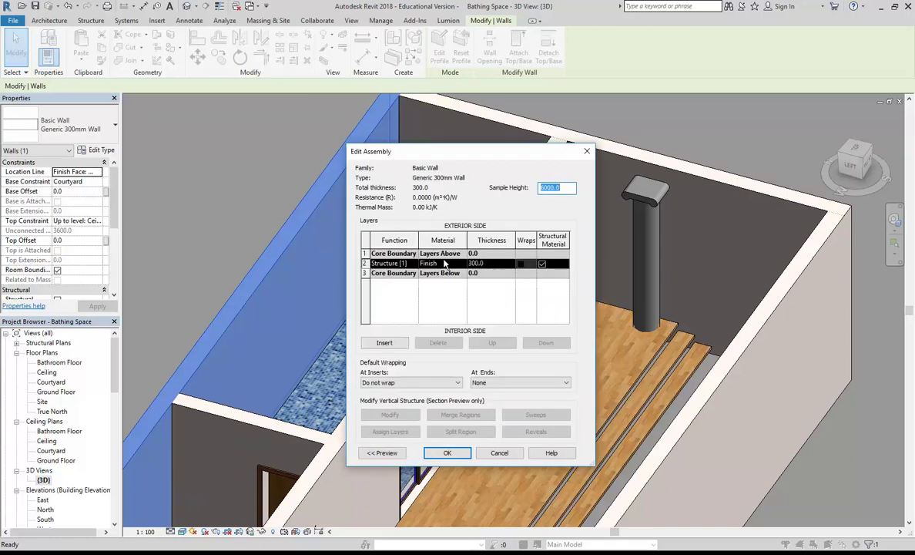
pyautogui.click(499, 452)
pyautogui.click(506, 453)
pyautogui.press('Escape')
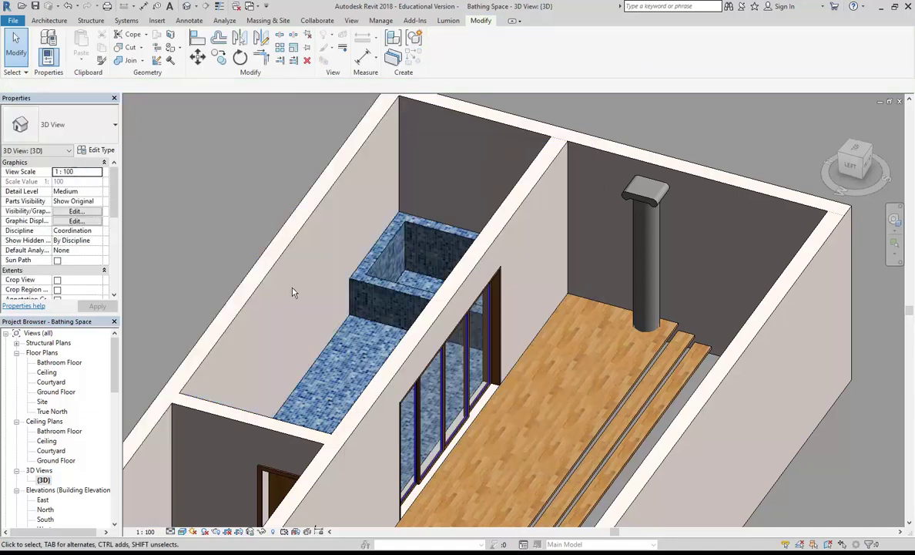
pyautogui.scroll(-3, 275, 265)
pyautogui.keyDown('shift'); pyautogui.moveTo(315, 316); pyautogui.dragTo(285, 320, button='middle'); pyautogui.keyUp('shift')
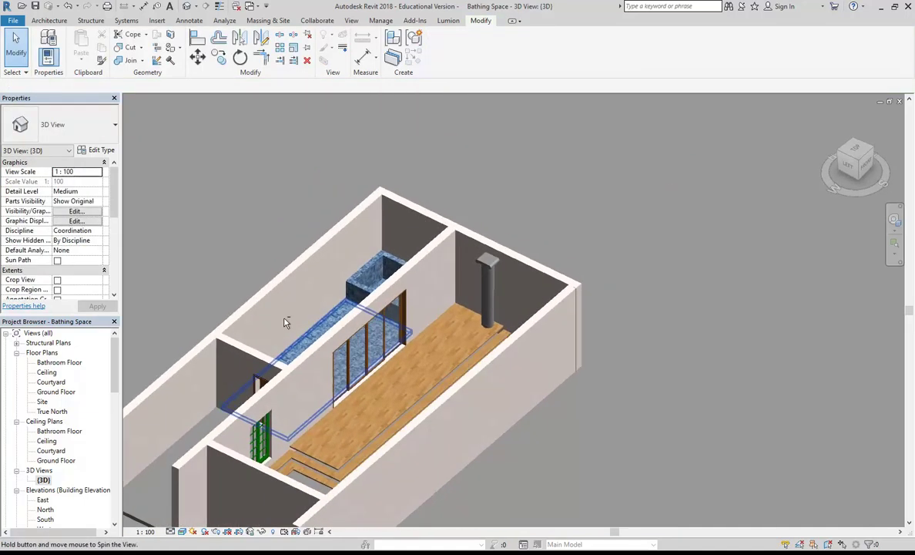